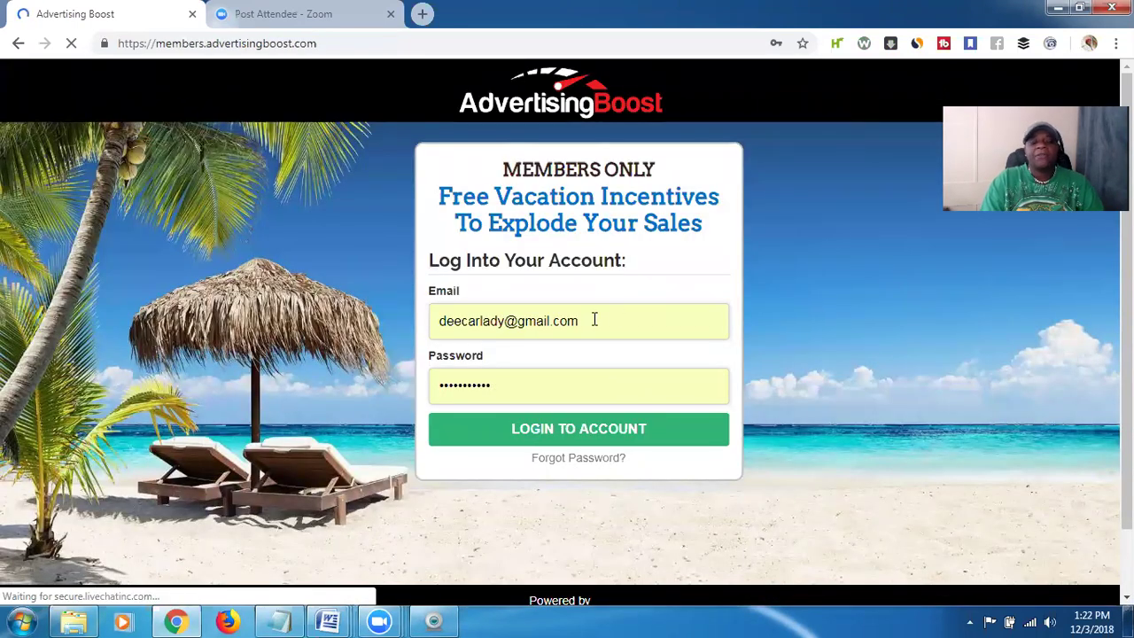
Step: Log into the Advertising Boost member account with the saved credentials
{"action": "left_click", "coordinate": [557, 429]}
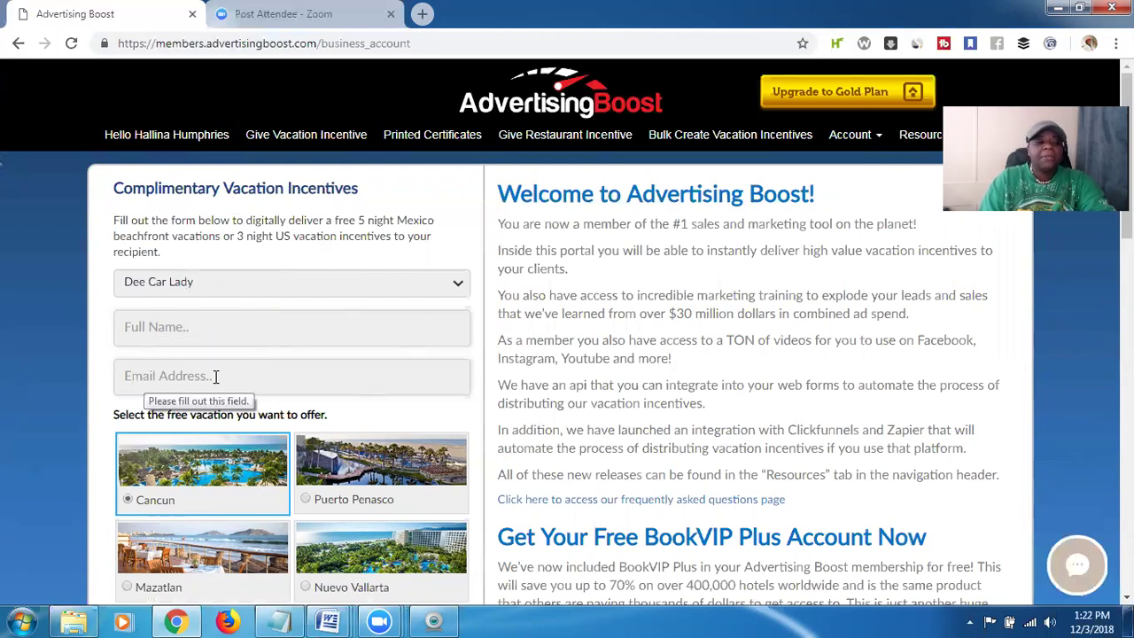
Step: Look over the complimentary vacation incentive form and its list of free vacation destinations
{"action": "left_click_drag", "start_coordinate": [1126, 177], "coordinate": [1019, 306]}
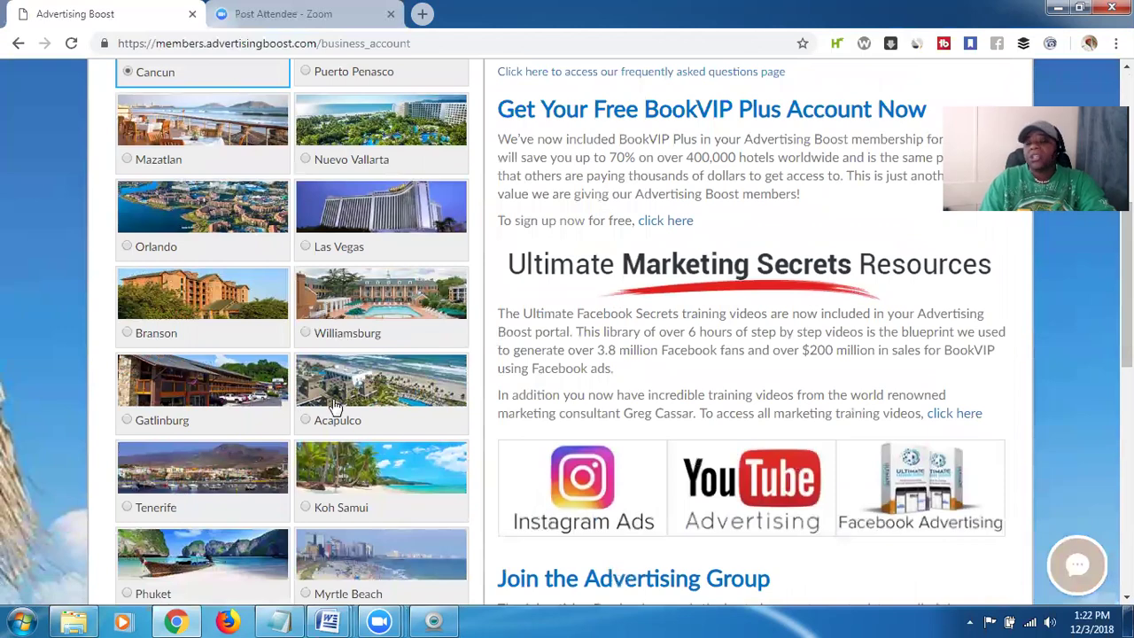
{"action": "scroll", "coordinate": [538, 431], "scroll_direction": "down", "scroll_amount": 3}
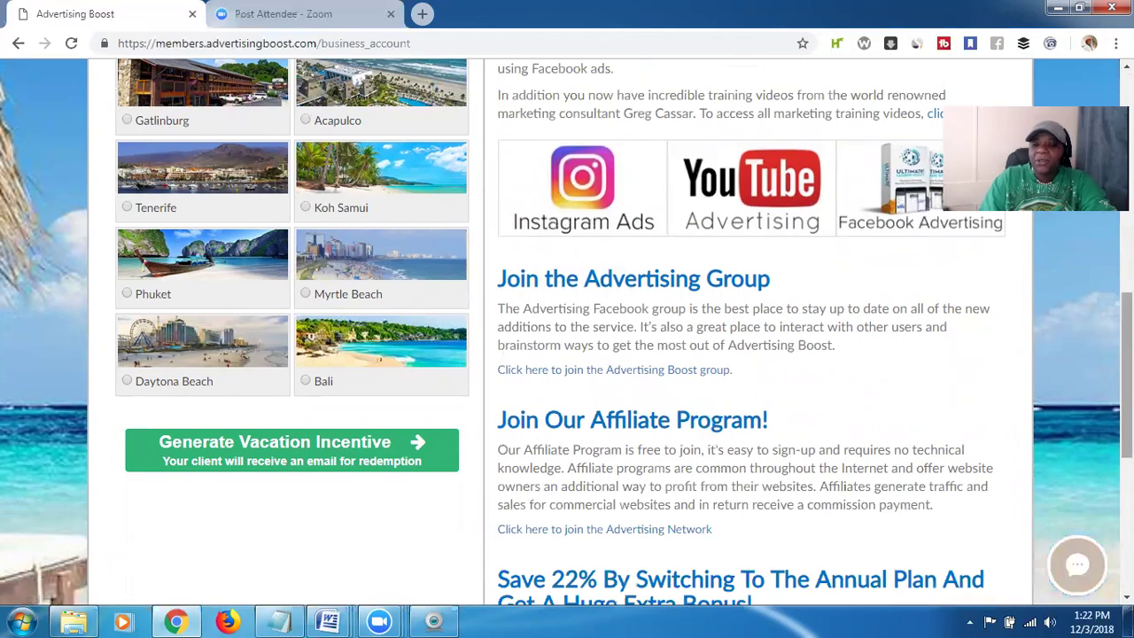
{"action": "scroll", "coordinate": [1127, 372], "scroll_direction": "up", "scroll_amount": 7}
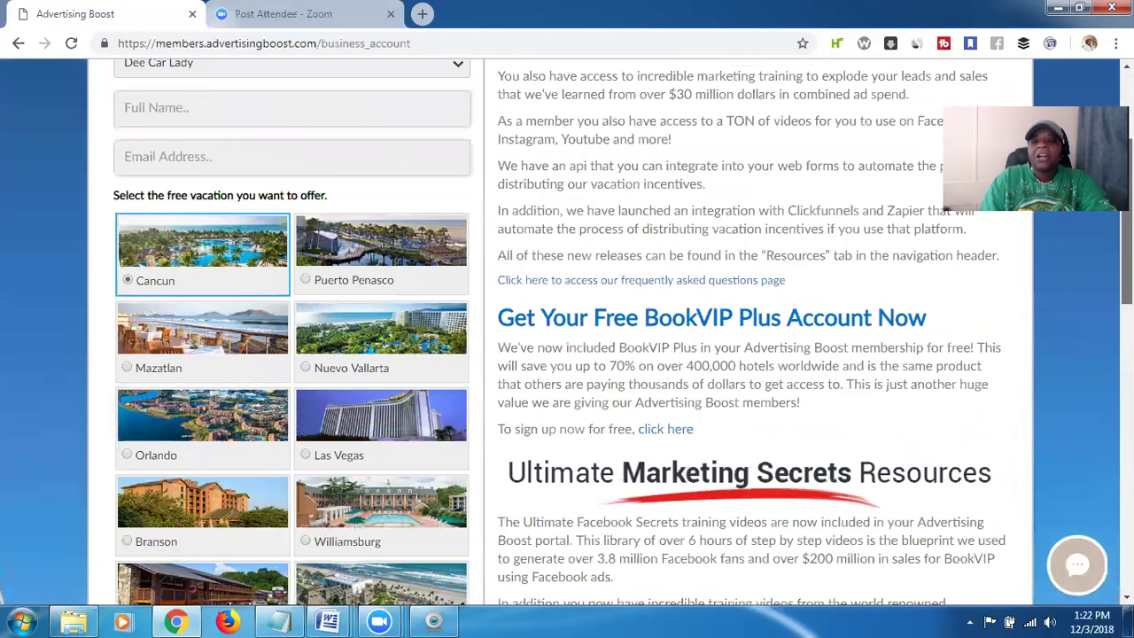
{"action": "scroll", "coordinate": [567, 335], "scroll_direction": "up", "scroll_amount": 1}
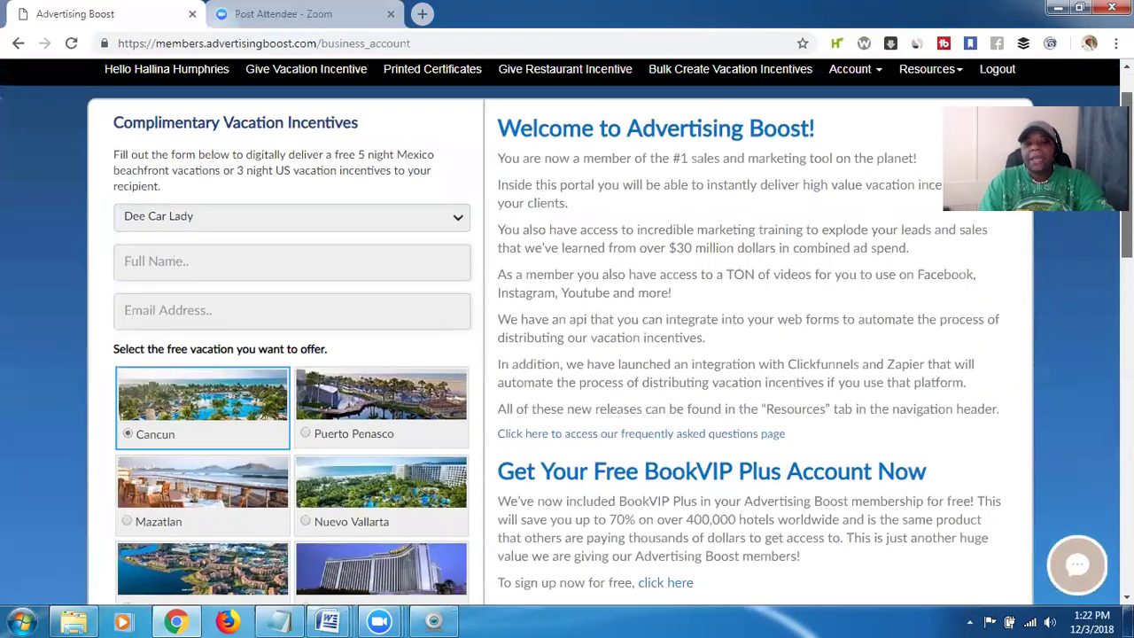
{"action": "scroll", "coordinate": [567, 335], "scroll_direction": "down", "scroll_amount": 2}
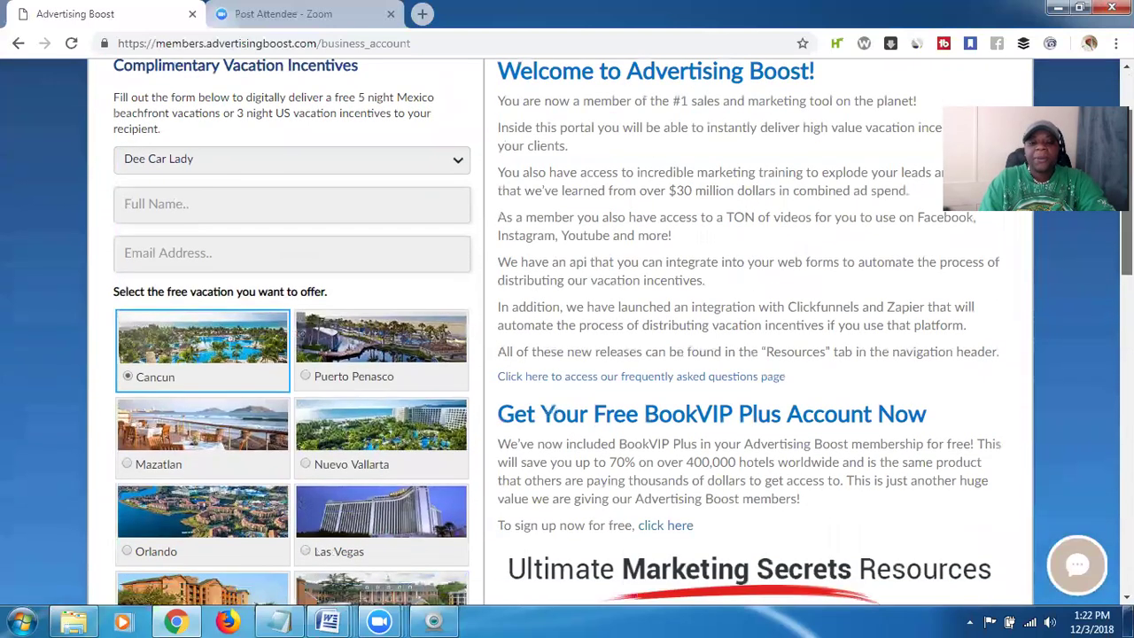
{"action": "scroll", "coordinate": [738, 375], "scroll_direction": "down", "scroll_amount": 2}
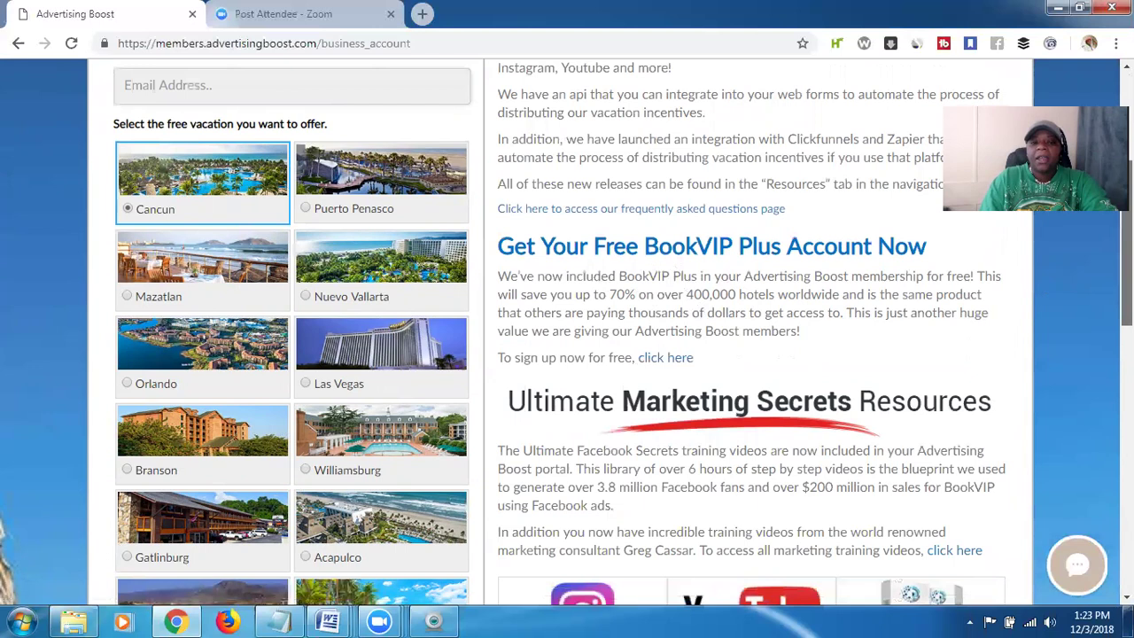
{"action": "scroll", "coordinate": [1125, 239], "scroll_direction": "up", "scroll_amount": 1}
{"action": "scroll", "coordinate": [1125, 239], "scroll_direction": "up", "scroll_amount": 2}
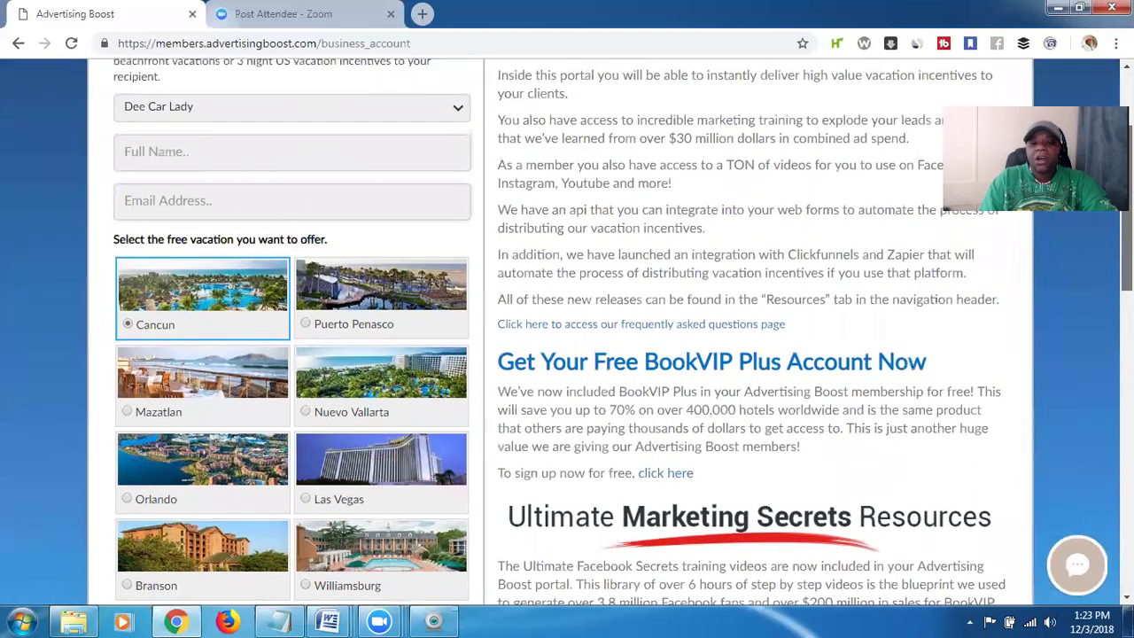
{"action": "scroll", "coordinate": [919, 256], "scroll_direction": "down", "scroll_amount": 2}
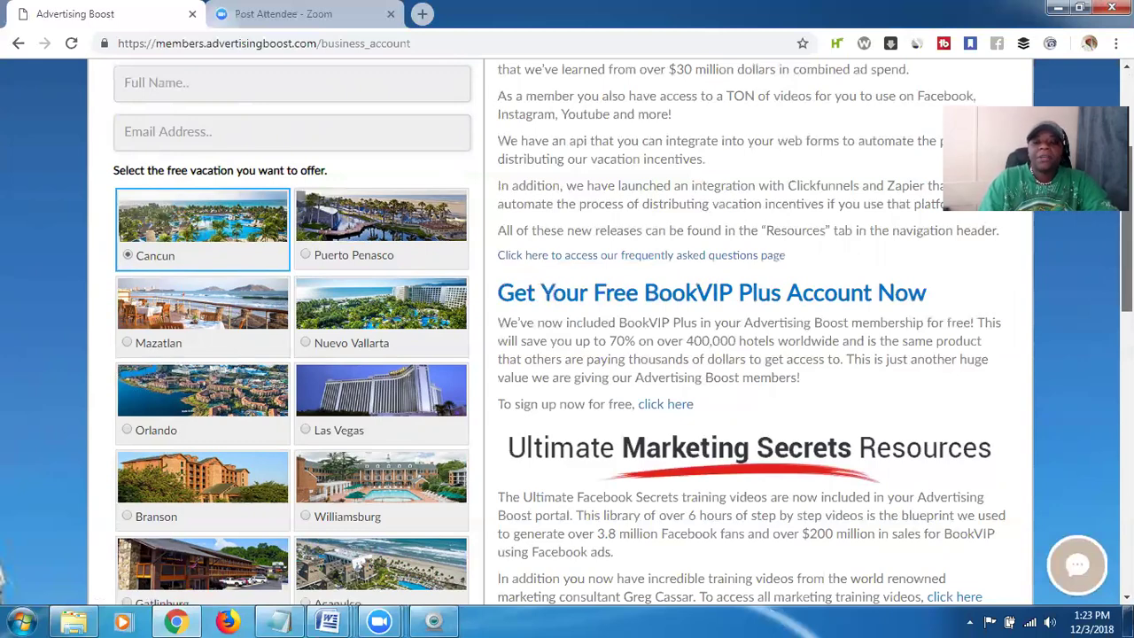
{"action": "scroll", "coordinate": [567, 335], "scroll_direction": "down", "scroll_amount": 3}
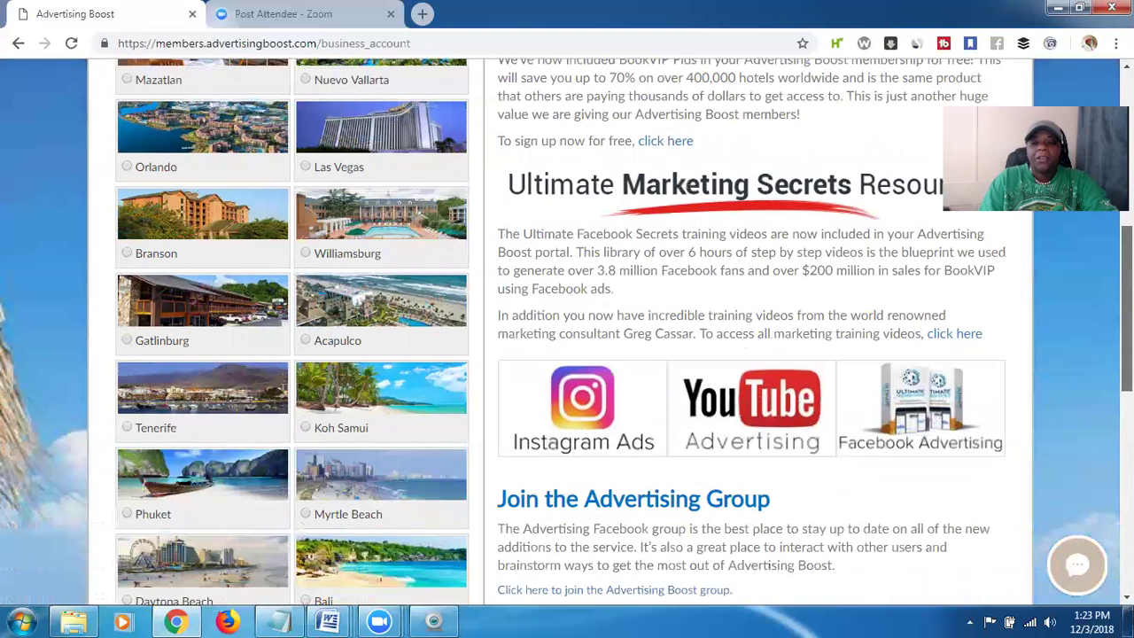
{"action": "scroll", "coordinate": [802, 370], "scroll_direction": "down", "scroll_amount": 1}
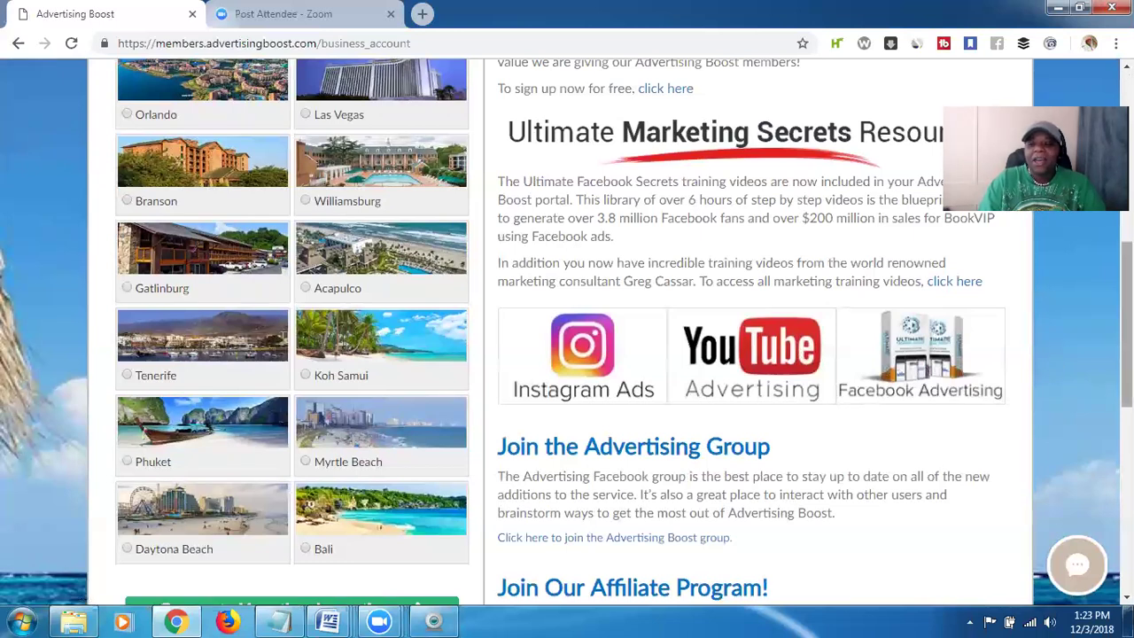
{"action": "scroll", "coordinate": [886, 354], "scroll_direction": "down", "scroll_amount": 1}
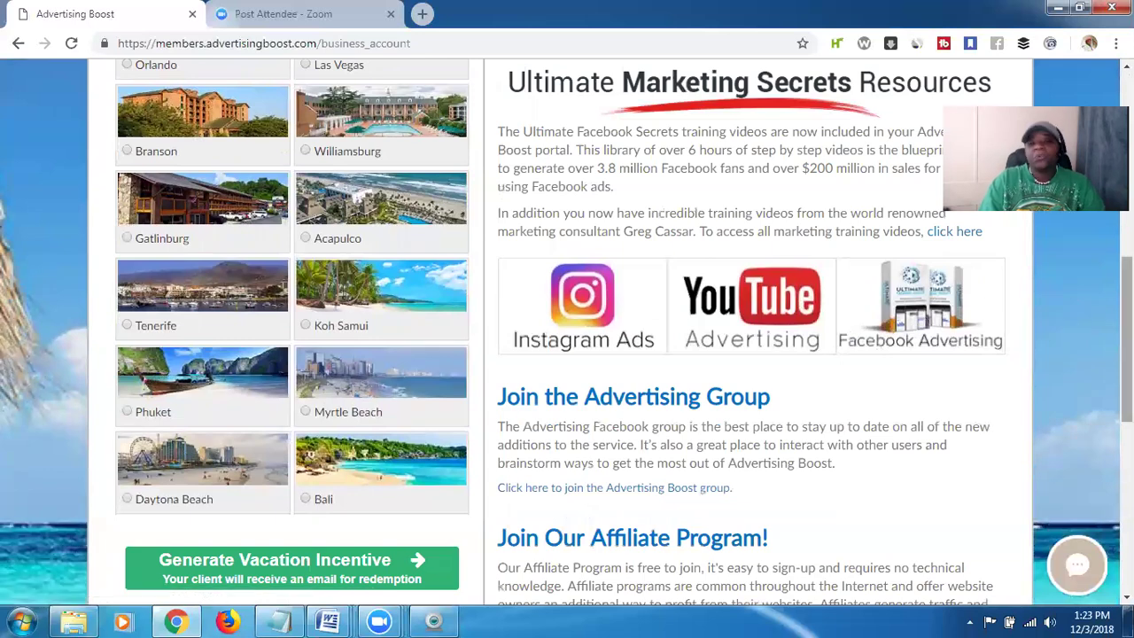
Step: Review the advertising group, affiliate program and annual plan offers on the member home page
{"action": "scroll", "coordinate": [567, 334], "scroll_direction": "down", "scroll_amount": 3}
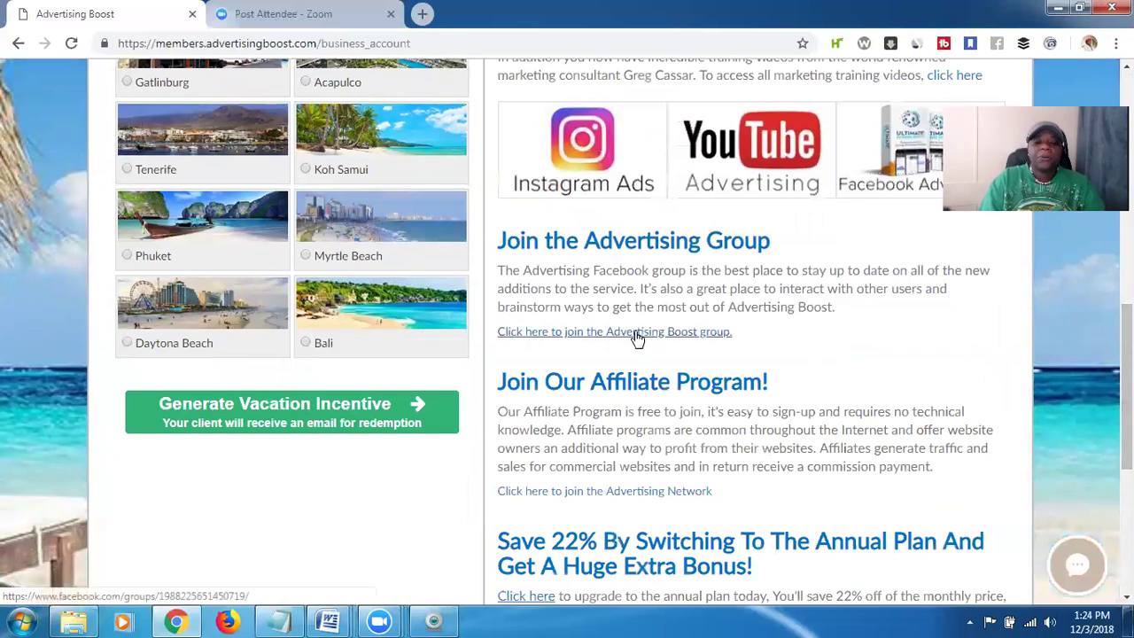
{"action": "scroll", "coordinate": [973, 258], "scroll_direction": "down", "scroll_amount": 3}
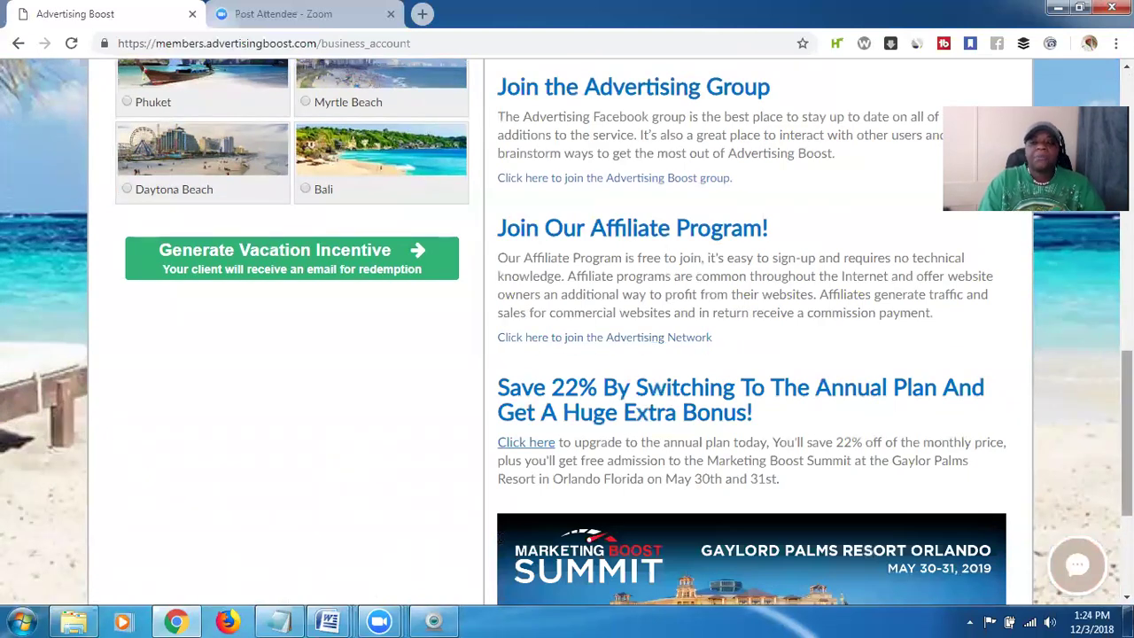
{"action": "scroll", "coordinate": [567, 334], "scroll_direction": "down", "scroll_amount": 1}
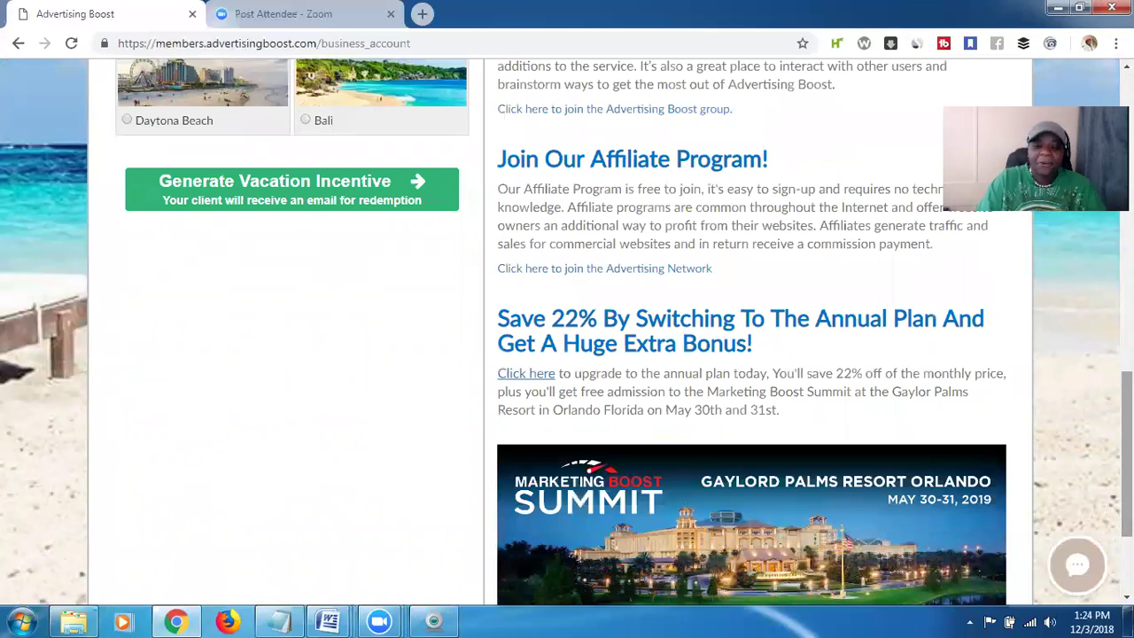
{"action": "scroll", "coordinate": [567, 333], "scroll_direction": "down", "scroll_amount": 2}
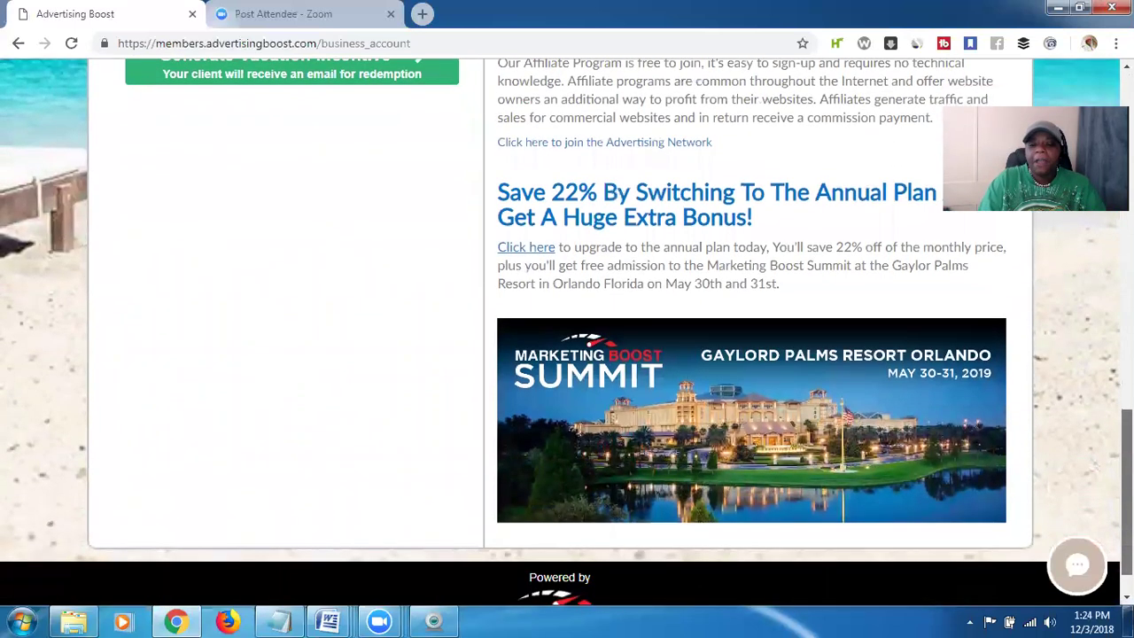
{"action": "scroll", "coordinate": [843, 361], "scroll_direction": "up", "scroll_amount": 1}
{"action": "scroll", "coordinate": [844, 362], "scroll_direction": "down", "scroll_amount": 1}
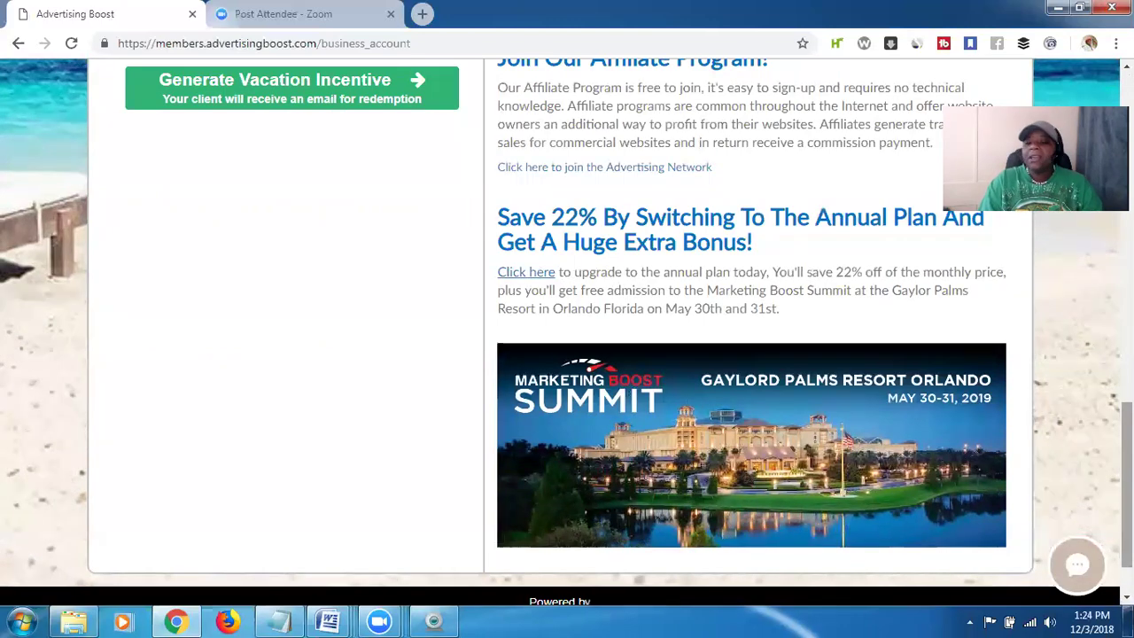
Step: Open the printed certificates form and set the certificate type to Mexico Destinations
{"action": "left_click_drag", "start_coordinate": [1127, 485], "coordinate": [1127, 153]}
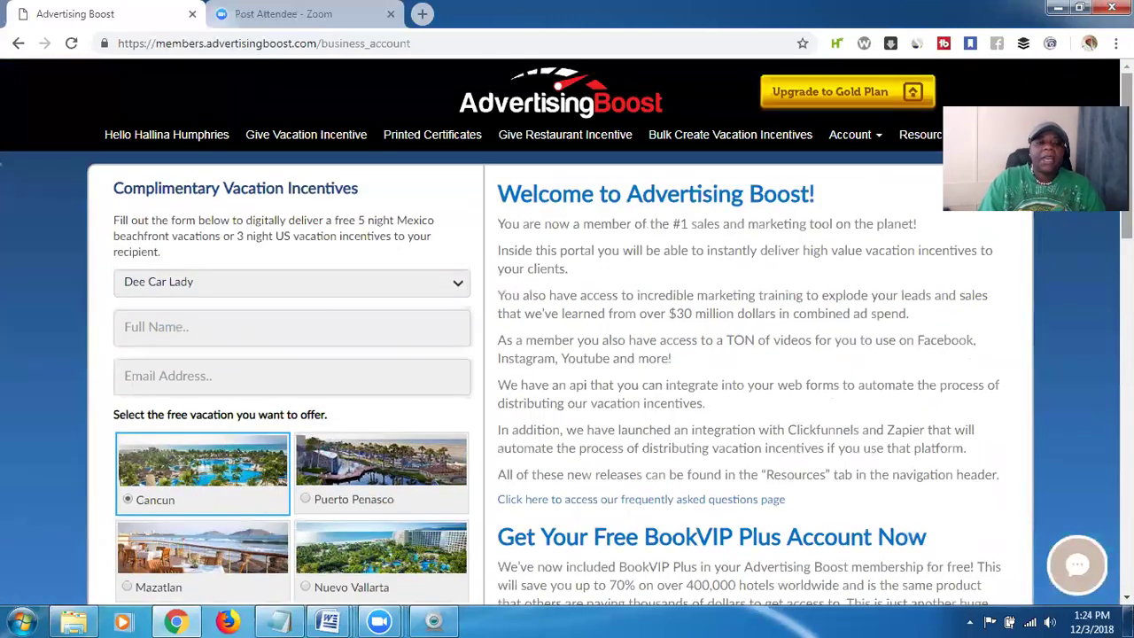
{"action": "left_click", "coordinate": [428, 139]}
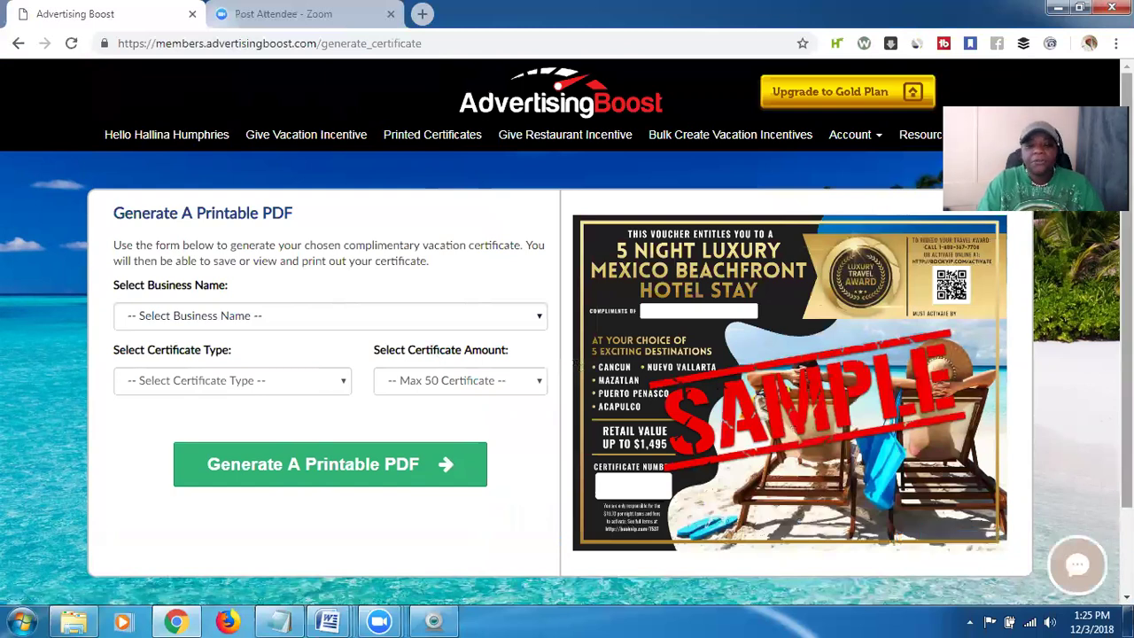
{"action": "scroll", "coordinate": [567, 332], "scroll_direction": "down", "scroll_amount": 1}
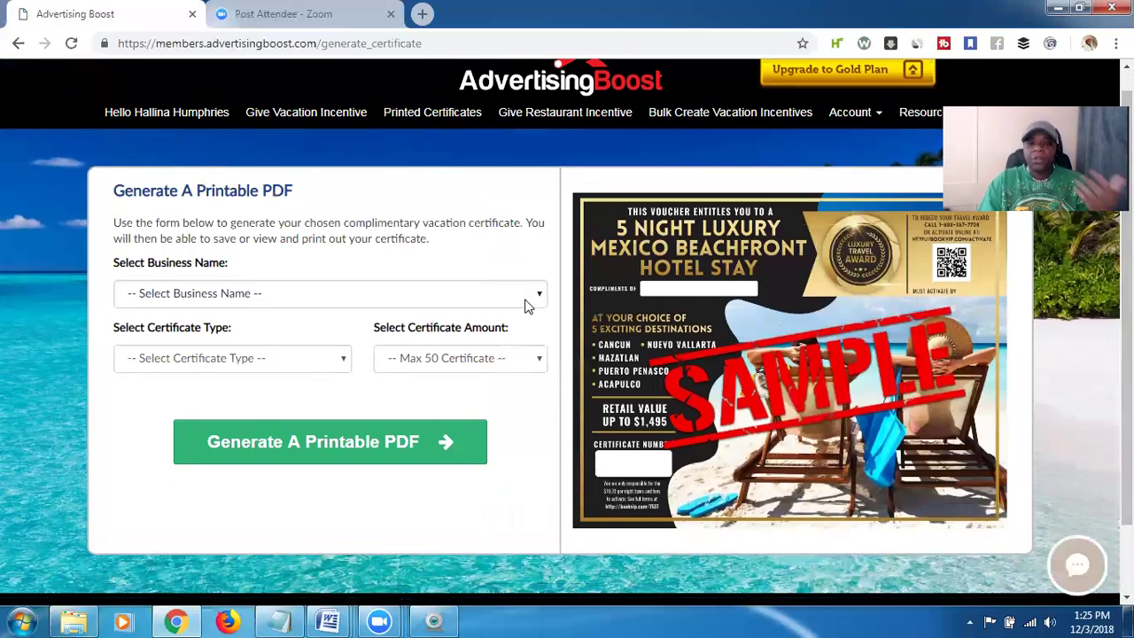
{"action": "left_click", "coordinate": [344, 365]}
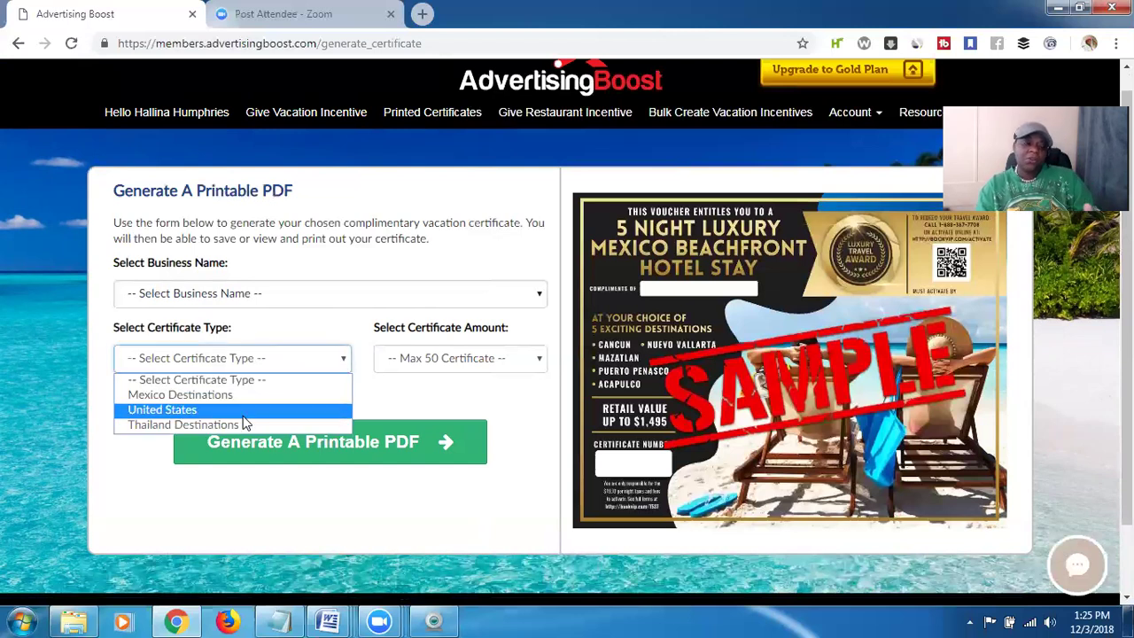
{"action": "left_click", "coordinate": [339, 358]}
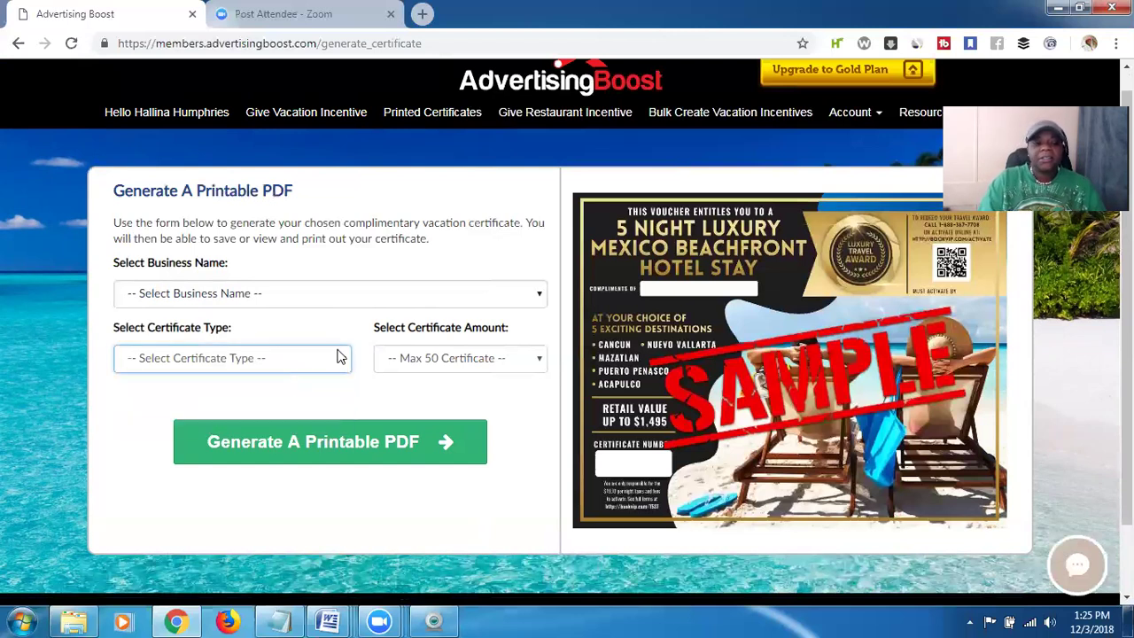
{"action": "left_click", "coordinate": [351, 357]}
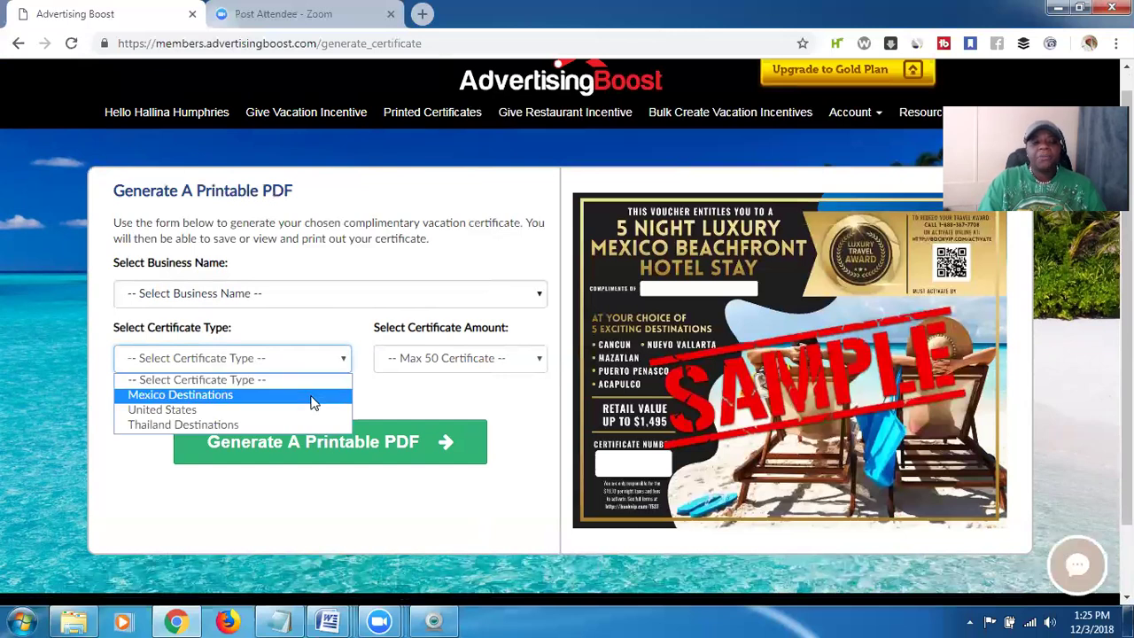
{"action": "left_click", "coordinate": [310, 395]}
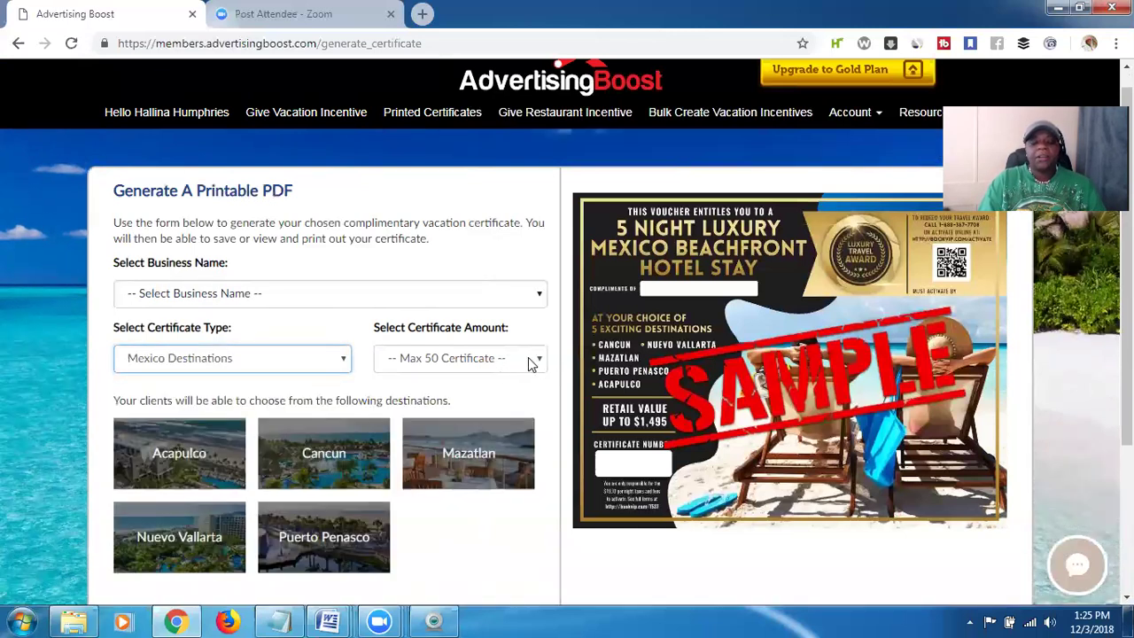
Step: Check the available certificate amounts, then review the Mexico destinations and the sample voucher
{"action": "left_click", "coordinate": [530, 359]}
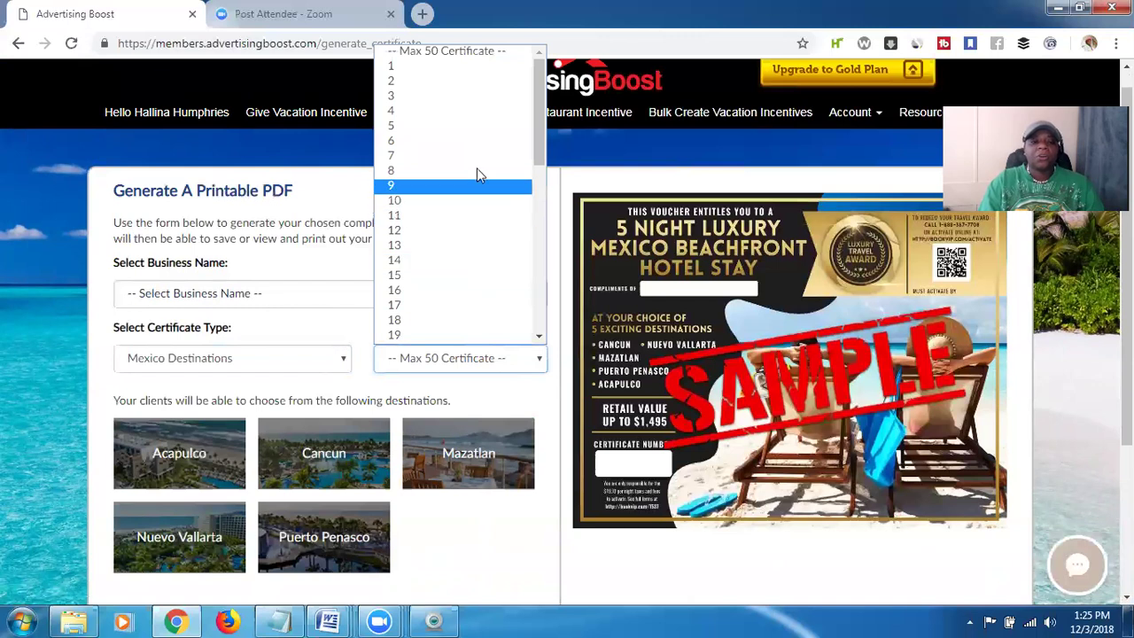
{"action": "left_click", "coordinate": [523, 385]}
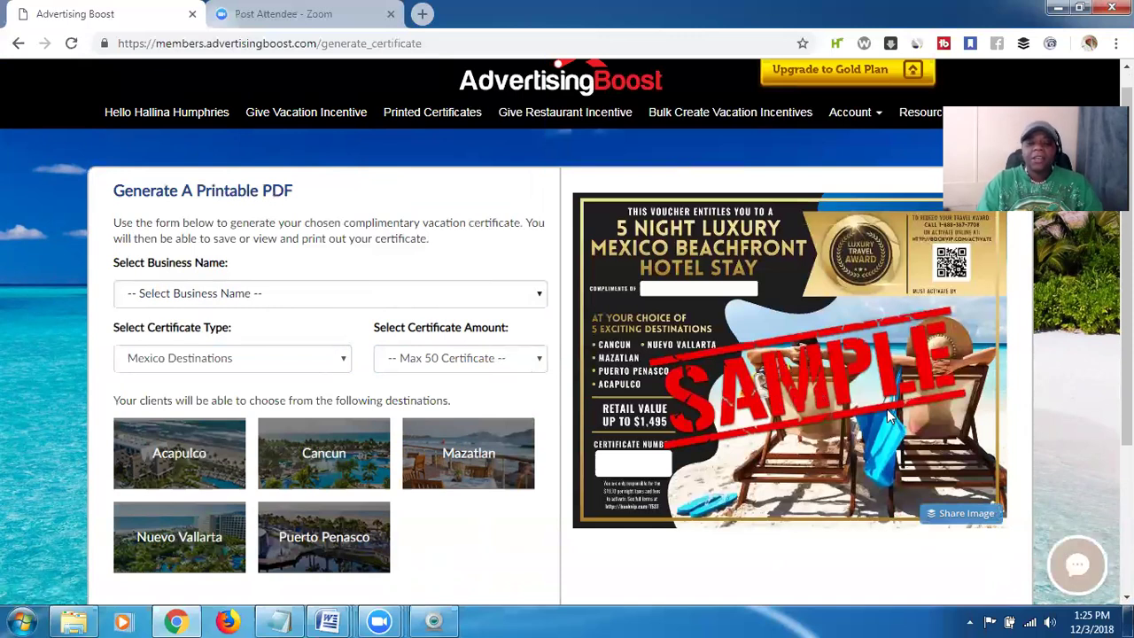
{"action": "scroll", "coordinate": [1125, 354], "scroll_direction": "down", "scroll_amount": 2}
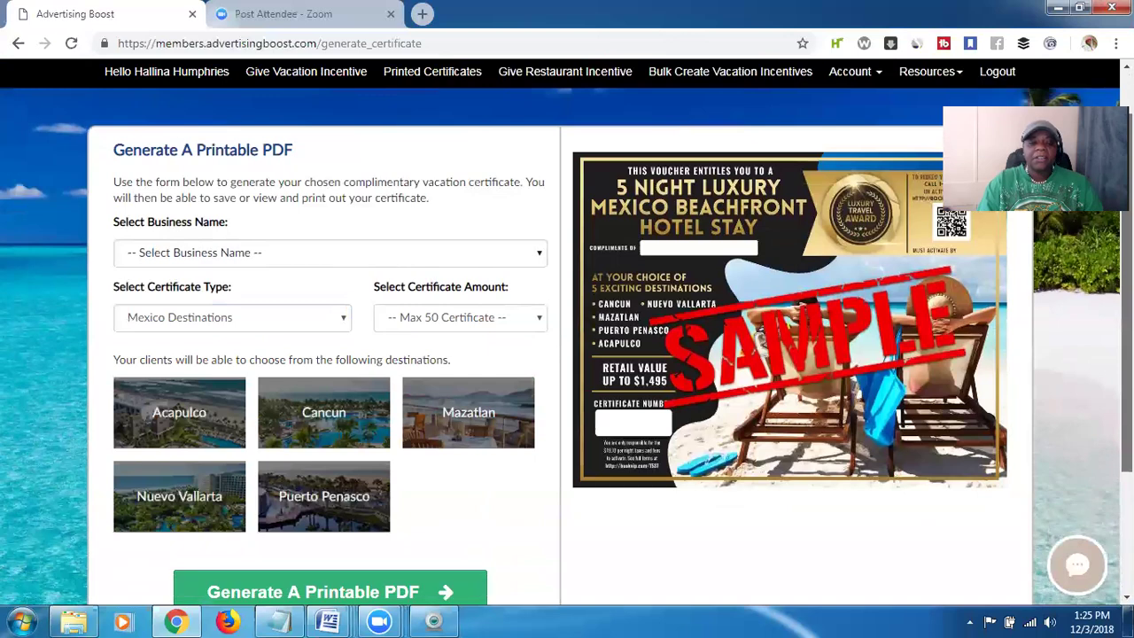
{"action": "scroll", "coordinate": [1126, 355], "scroll_direction": "down", "scroll_amount": 2}
{"action": "scroll", "coordinate": [809, 467], "scroll_direction": "up", "scroll_amount": 1}
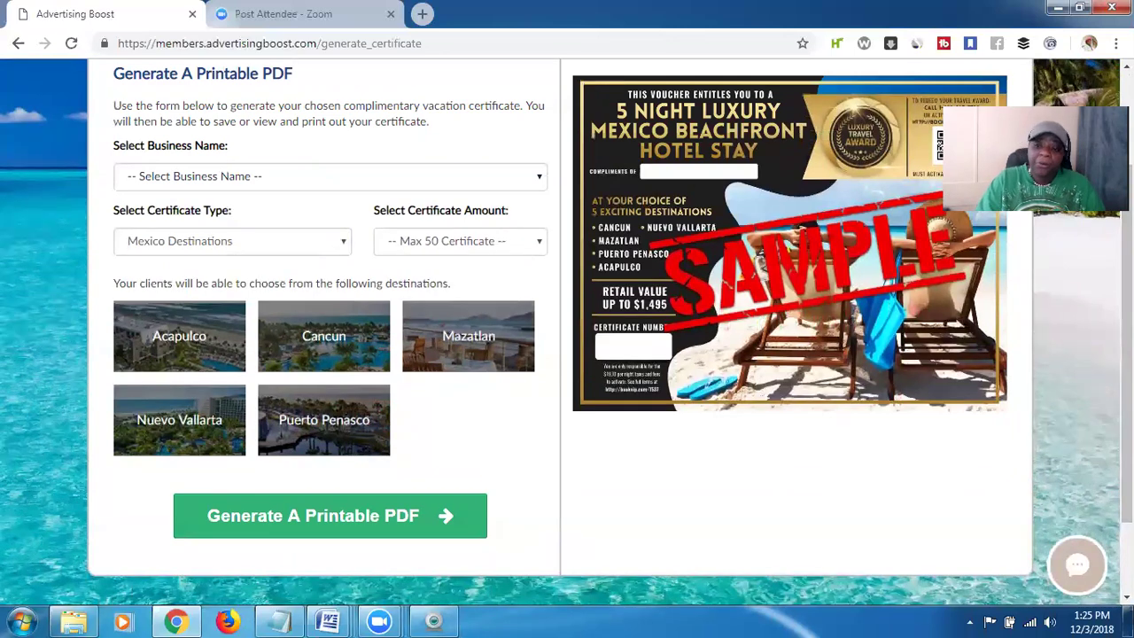
{"action": "scroll", "coordinate": [567, 334], "scroll_direction": "up", "scroll_amount": 1}
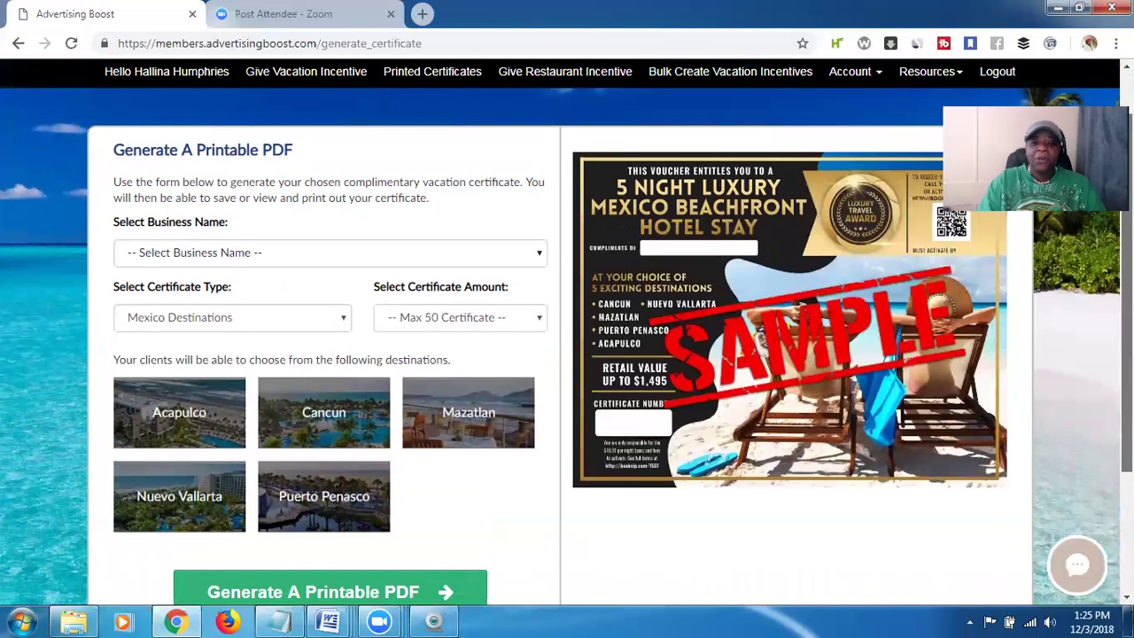
{"action": "scroll", "coordinate": [807, 393], "scroll_direction": "up", "scroll_amount": 1}
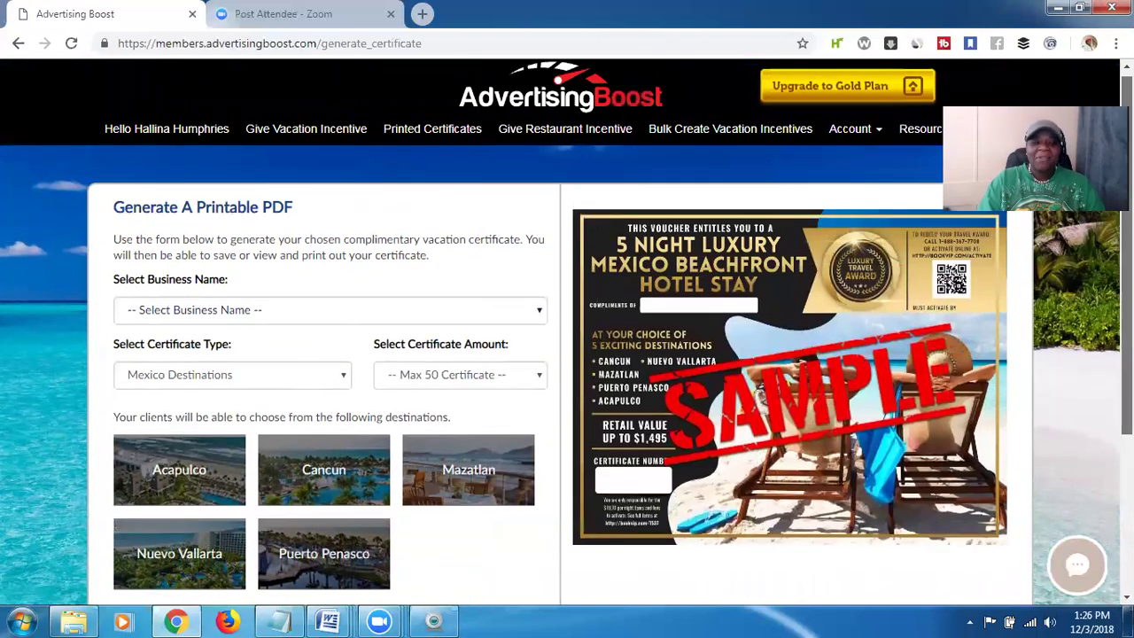
{"action": "scroll", "coordinate": [872, 323], "scroll_direction": "up", "scroll_amount": 1}
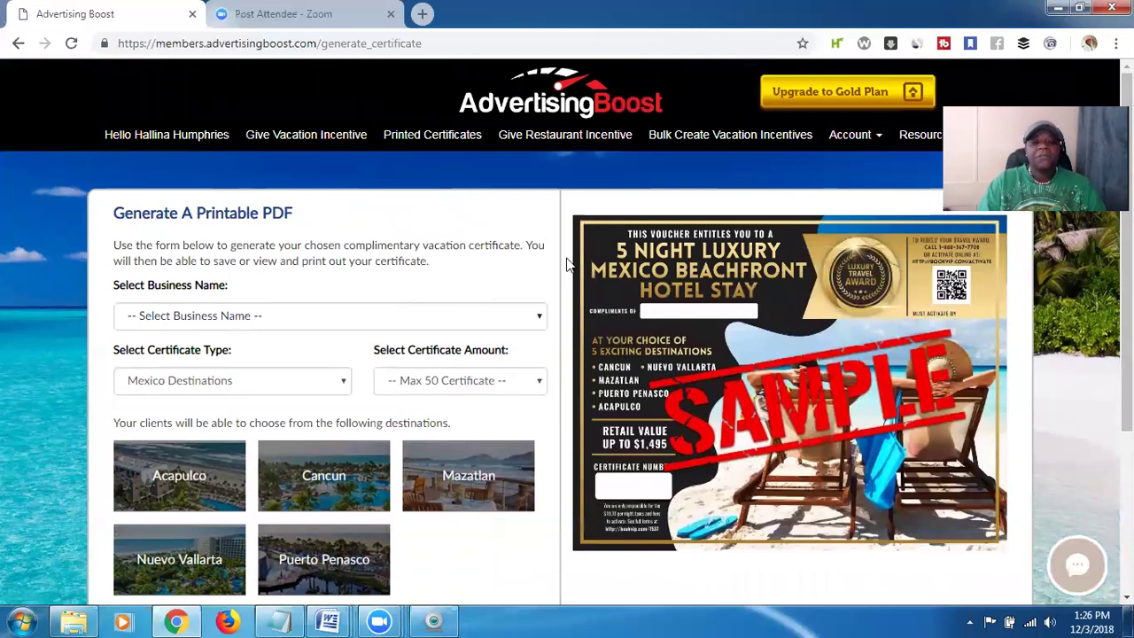
Step: Open the restaurant incentive form, select the $100 voucher and review the activation fee terms
{"action": "left_click", "coordinate": [552, 137]}
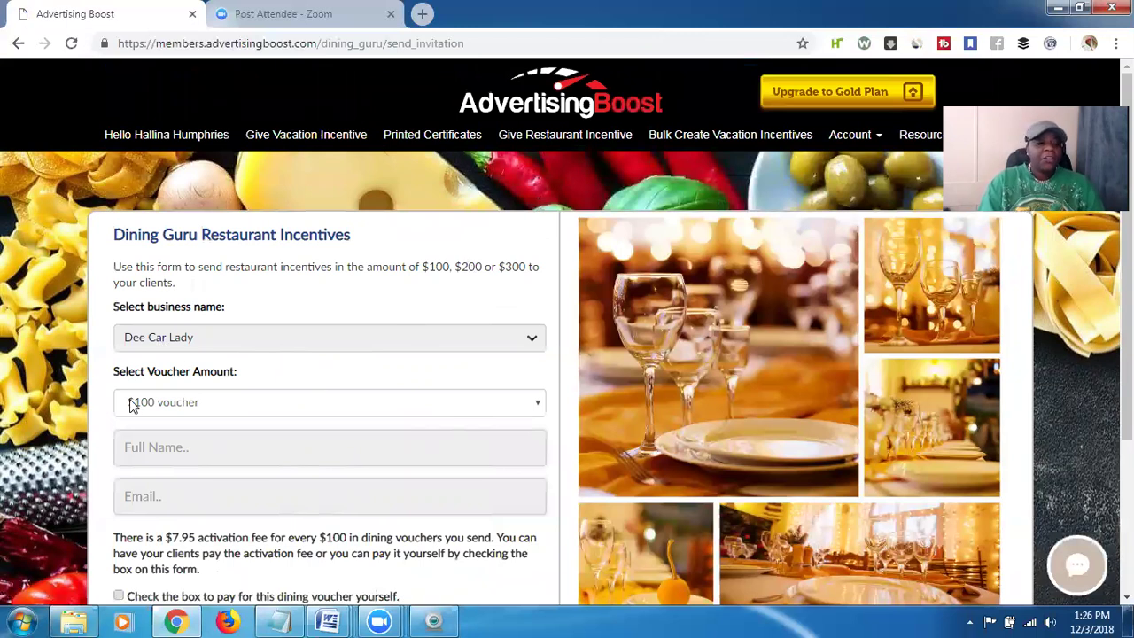
{"action": "left_click", "coordinate": [538, 401]}
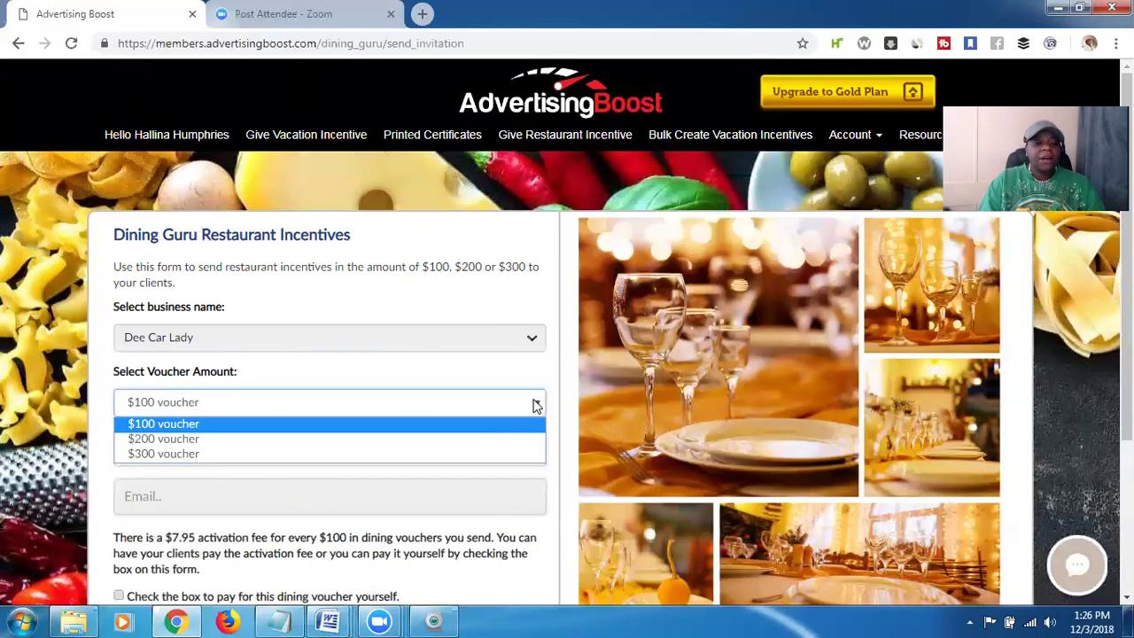
{"action": "left_click", "coordinate": [495, 430]}
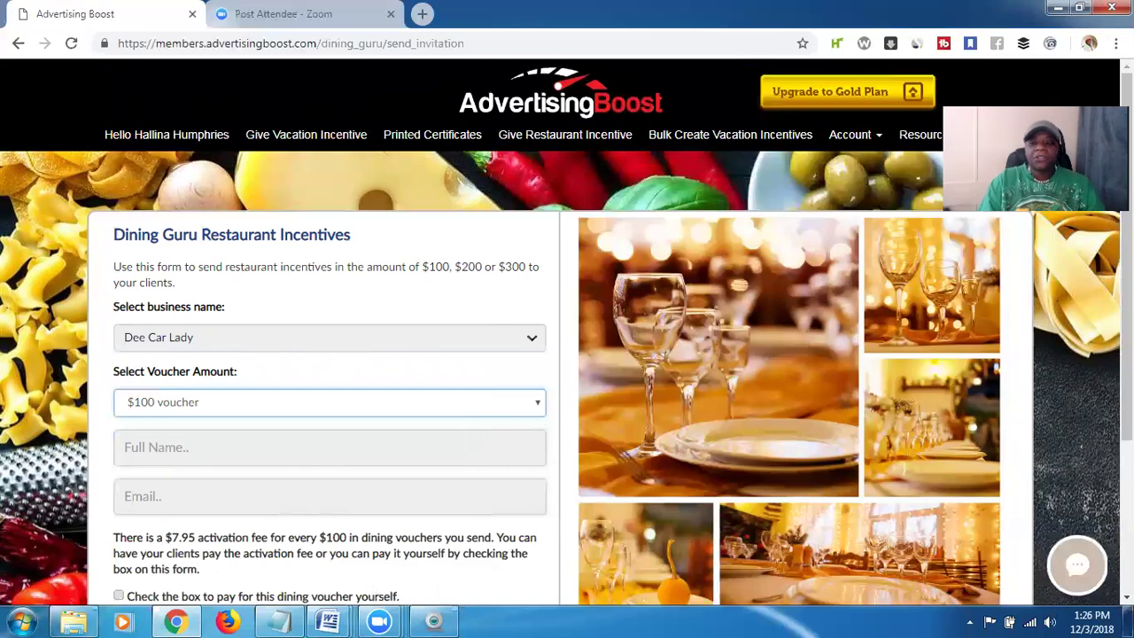
{"action": "scroll", "coordinate": [567, 275], "scroll_direction": "down", "scroll_amount": 2}
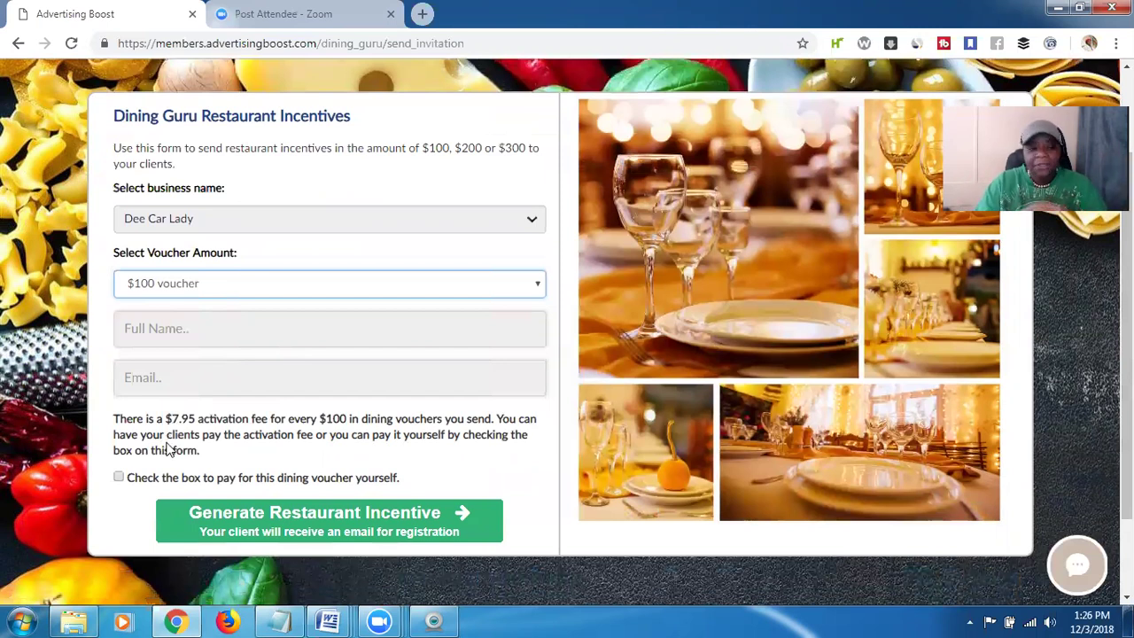
Step: Turn on paying for the dining voucher yourself, check the card payment choices, and turn the option off again
{"action": "left_click", "coordinate": [118, 478]}
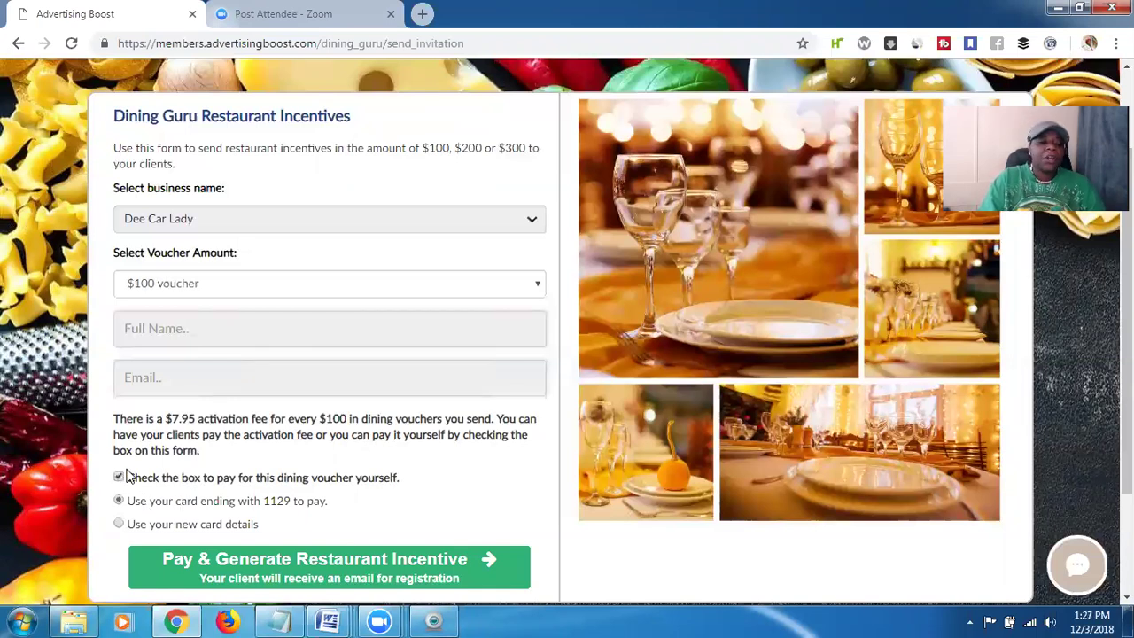
{"action": "left_click", "coordinate": [120, 478]}
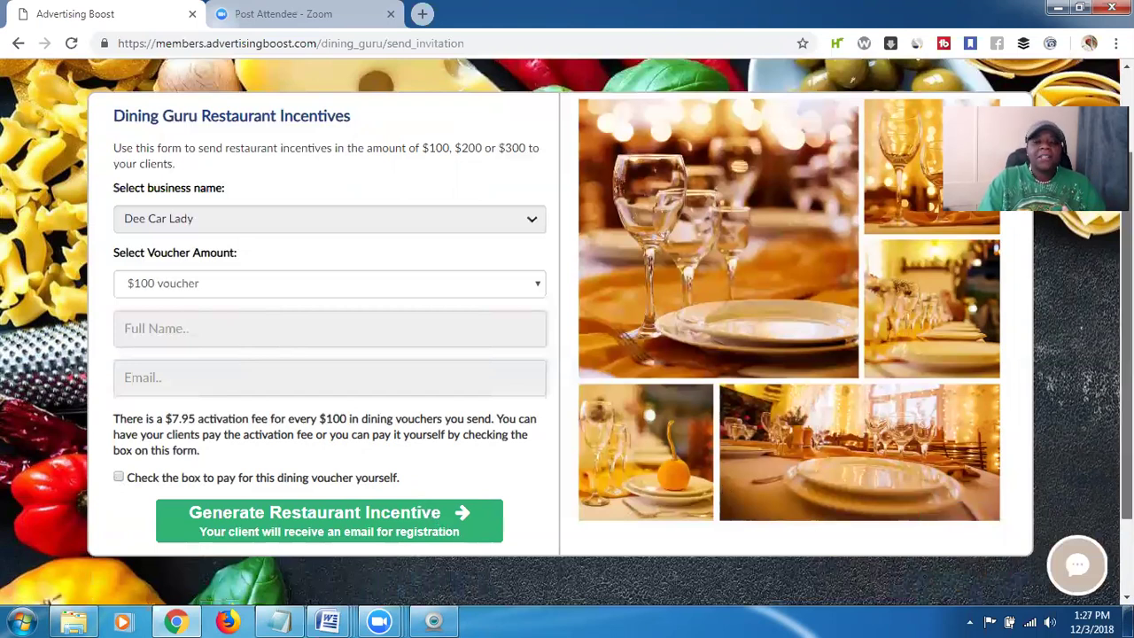
Step: Open the bulk vacation incentive page and review the file import form, vacation ID list and individual customer form
{"action": "scroll", "coordinate": [567, 337], "scroll_direction": "up", "scroll_amount": 2}
{"action": "scroll", "coordinate": [567, 337], "scroll_direction": "up", "scroll_amount": 2}
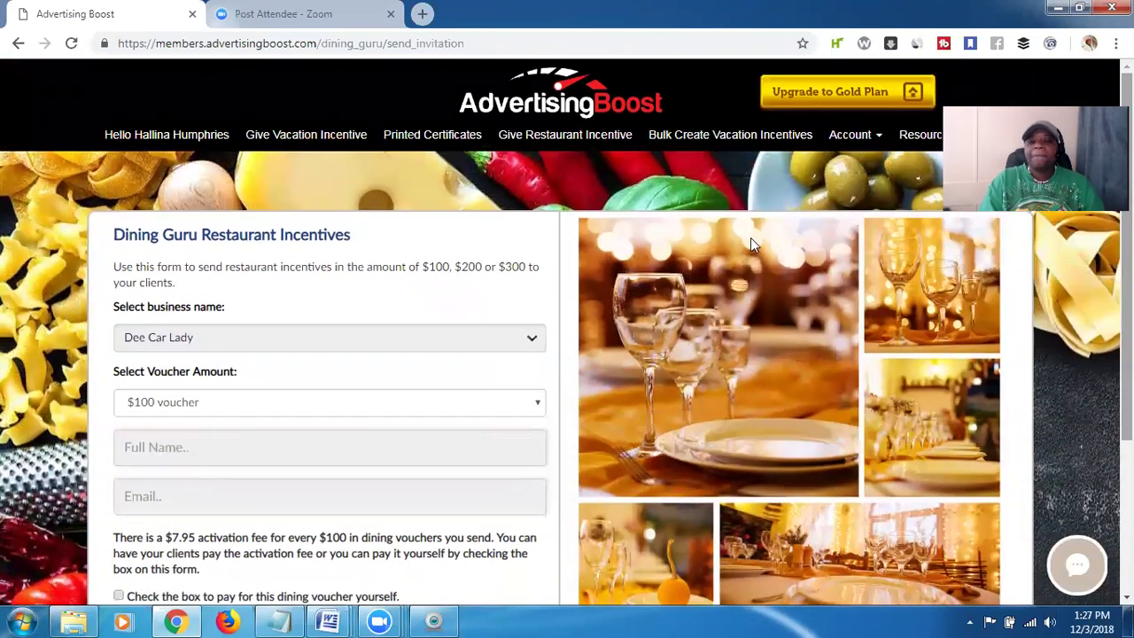
{"action": "left_click", "coordinate": [727, 139]}
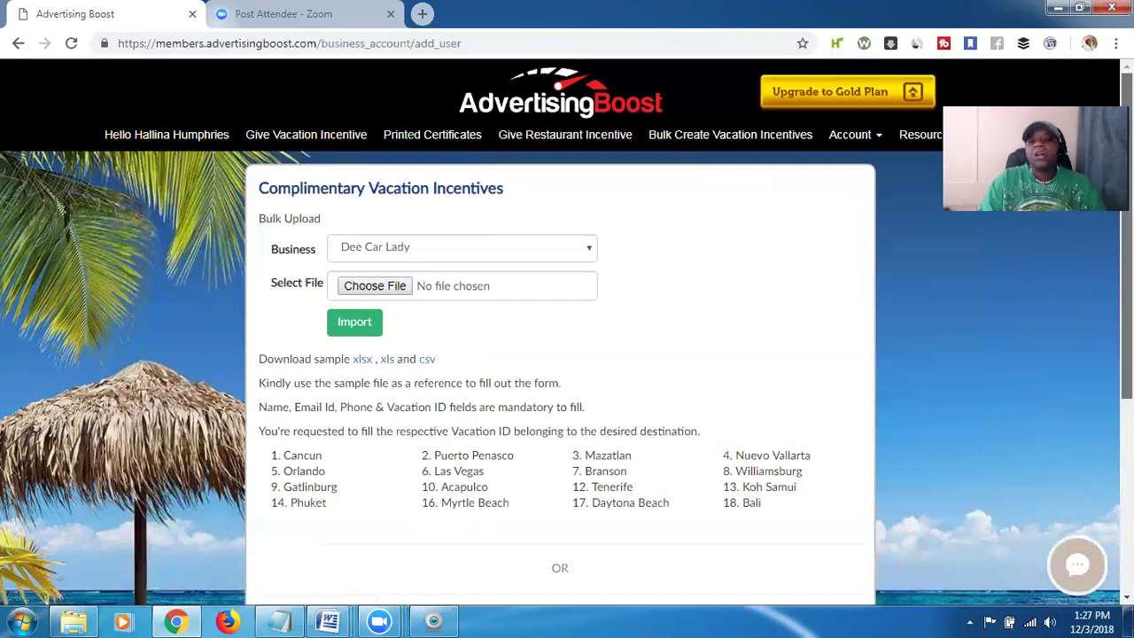
{"action": "scroll", "coordinate": [386, 430], "scroll_direction": "down", "scroll_amount": 1}
{"action": "scroll", "coordinate": [617, 567], "scroll_direction": "down", "scroll_amount": 4}
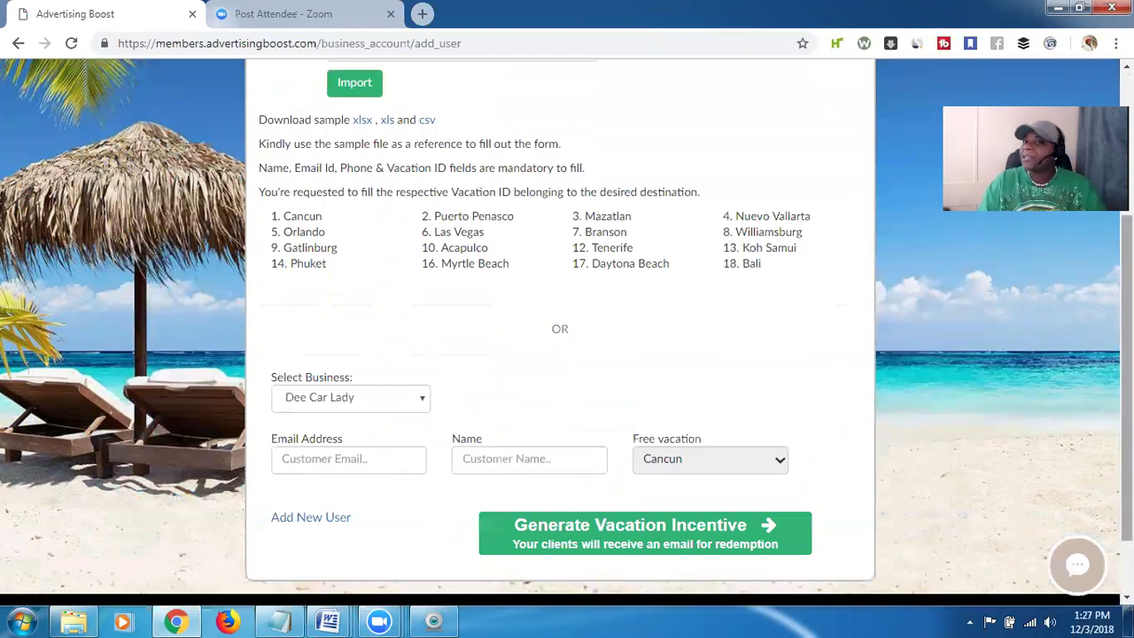
{"action": "scroll", "coordinate": [1127, 355], "scroll_direction": "up", "scroll_amount": 2}
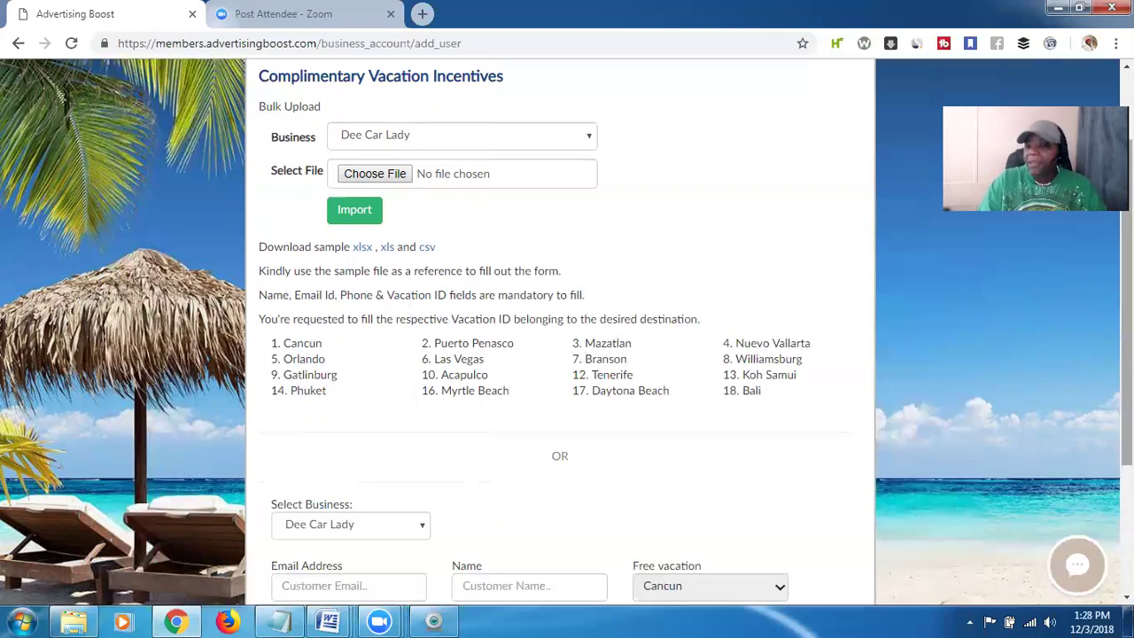
{"action": "left_click_drag", "start_coordinate": [1127, 302], "coordinate": [1126, 236]}
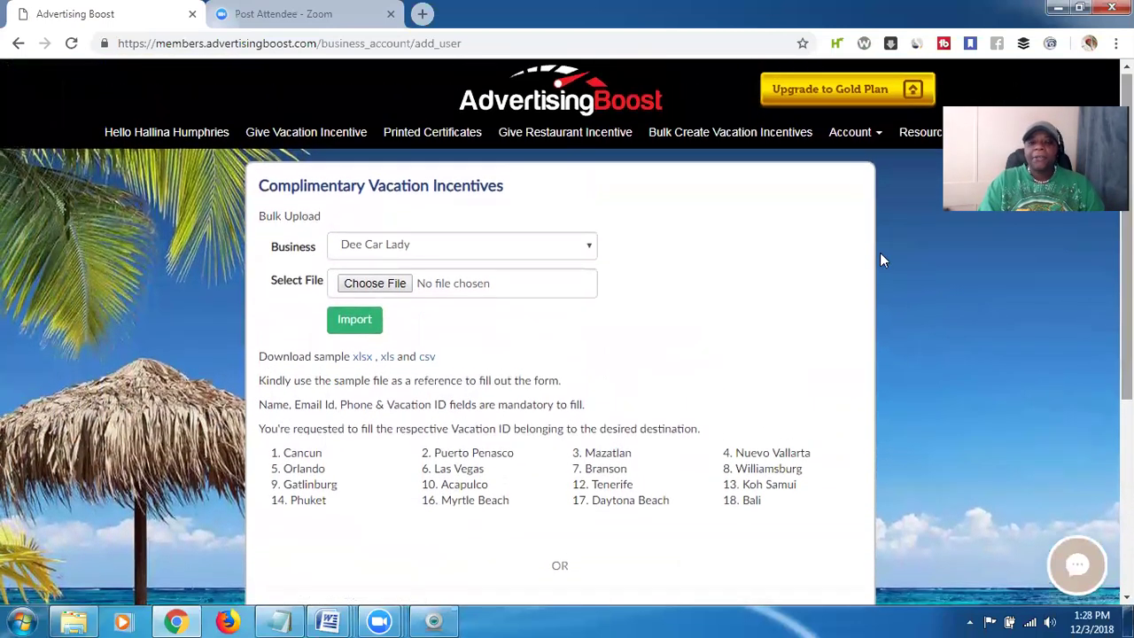
Step: Review the account options, then open the past vacation redemptions and look over the activations list
{"action": "left_click", "coordinate": [872, 140]}
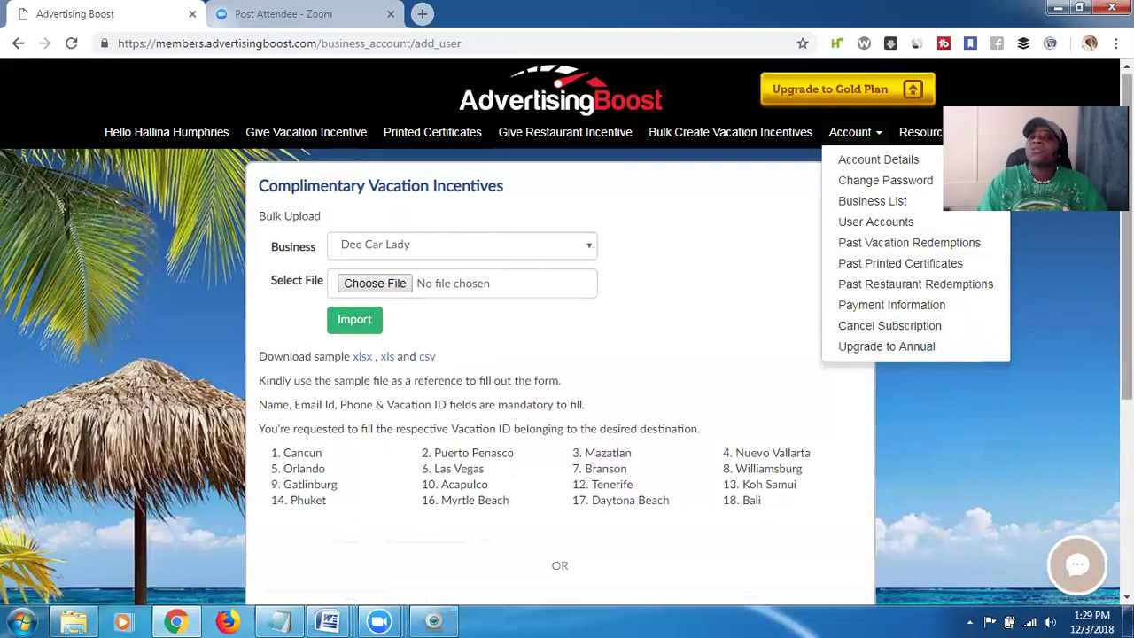
{"action": "scroll", "coordinate": [567, 334], "scroll_direction": "down", "scroll_amount": 1}
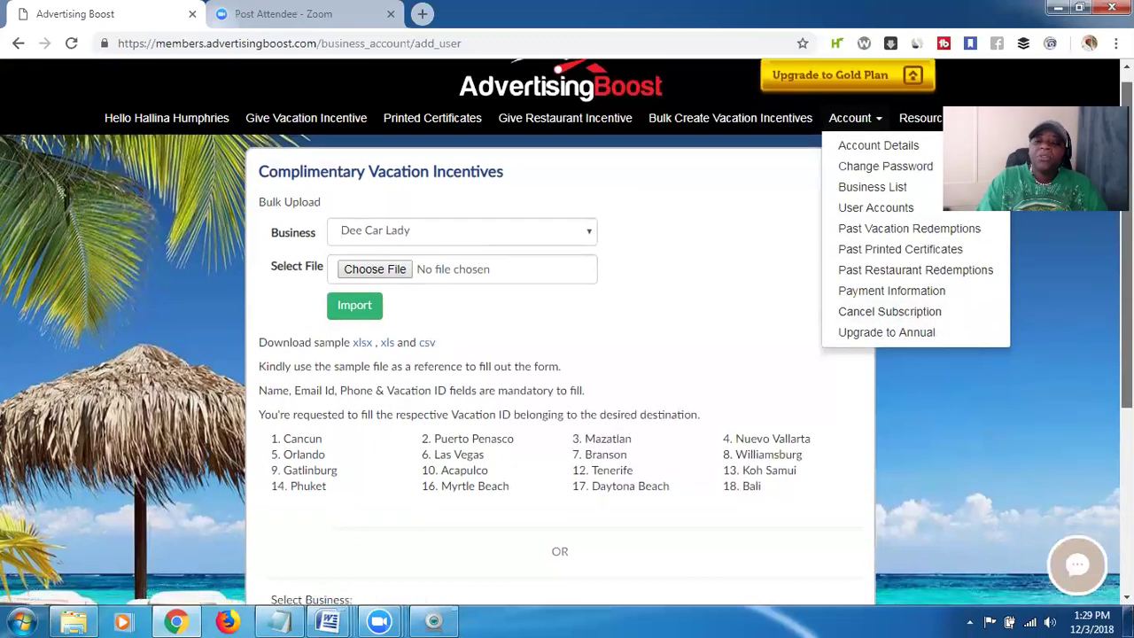
{"action": "left_click_drag", "start_coordinate": [1126, 168], "coordinate": [1126, 162]}
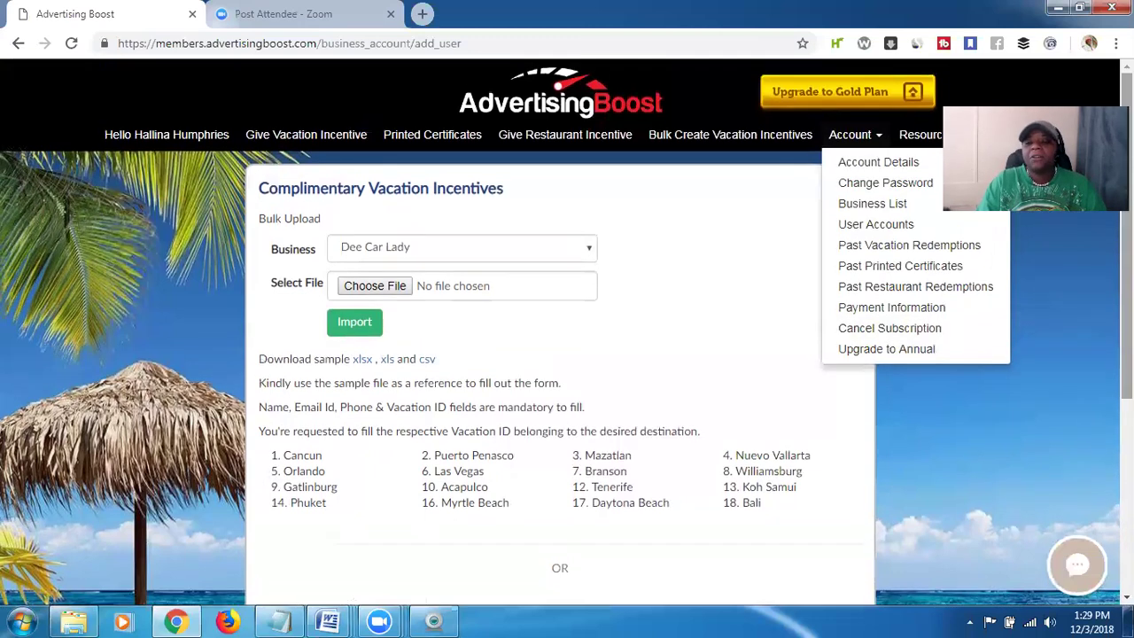
{"action": "left_click", "coordinate": [944, 250]}
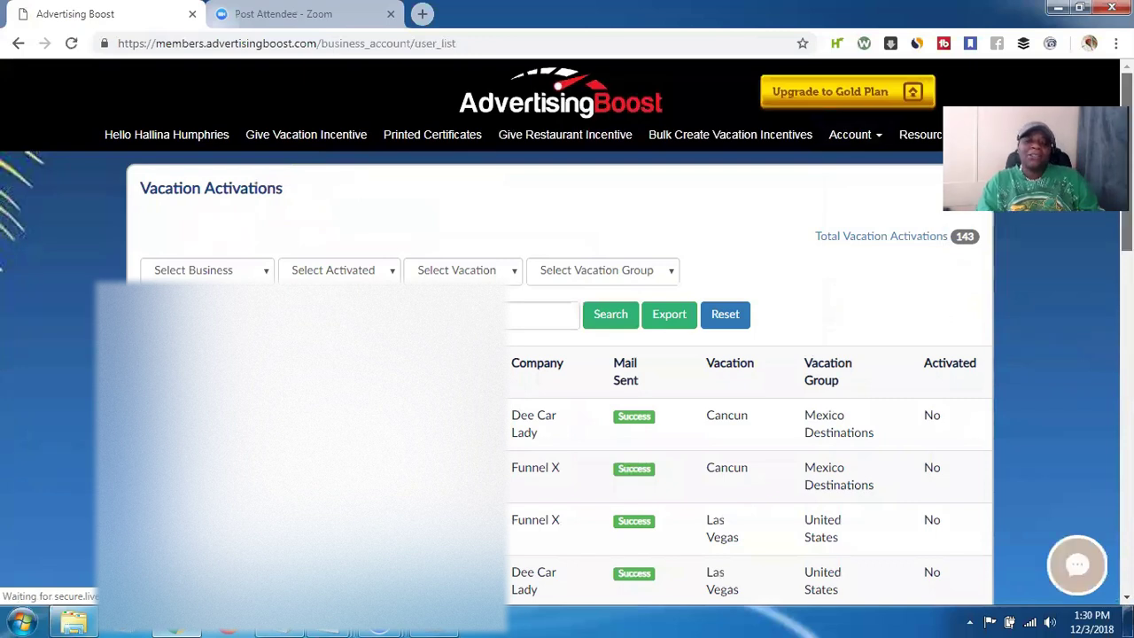
{"action": "left_click_drag", "start_coordinate": [1127, 157], "coordinate": [1127, 189]}
{"action": "scroll", "coordinate": [567, 354], "scroll_direction": "up", "scroll_amount": 1}
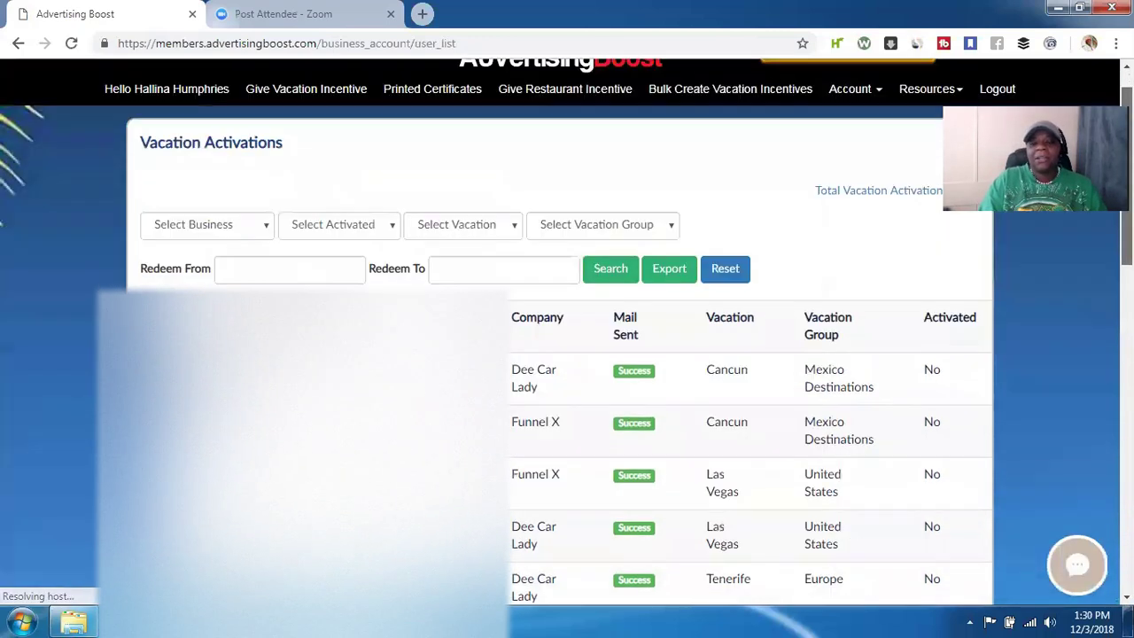
Step: Open the banner ads resource page and browse the free vacation banners in their different sizes
{"action": "left_click", "coordinate": [852, 114]}
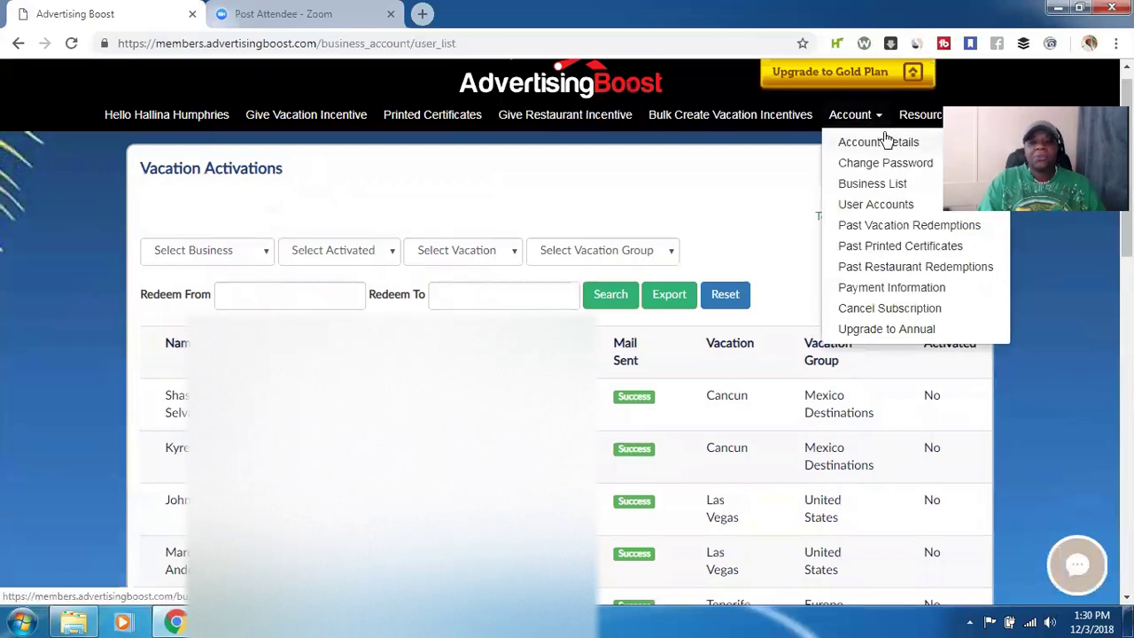
{"action": "left_click", "coordinate": [922, 114]}
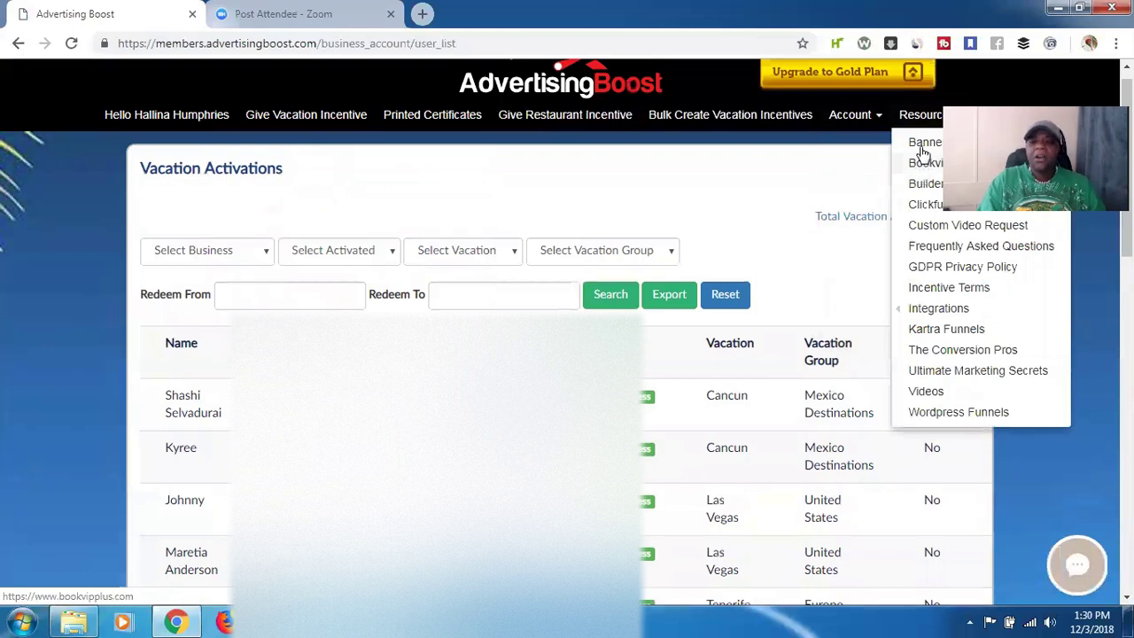
{"action": "left_click", "coordinate": [921, 144]}
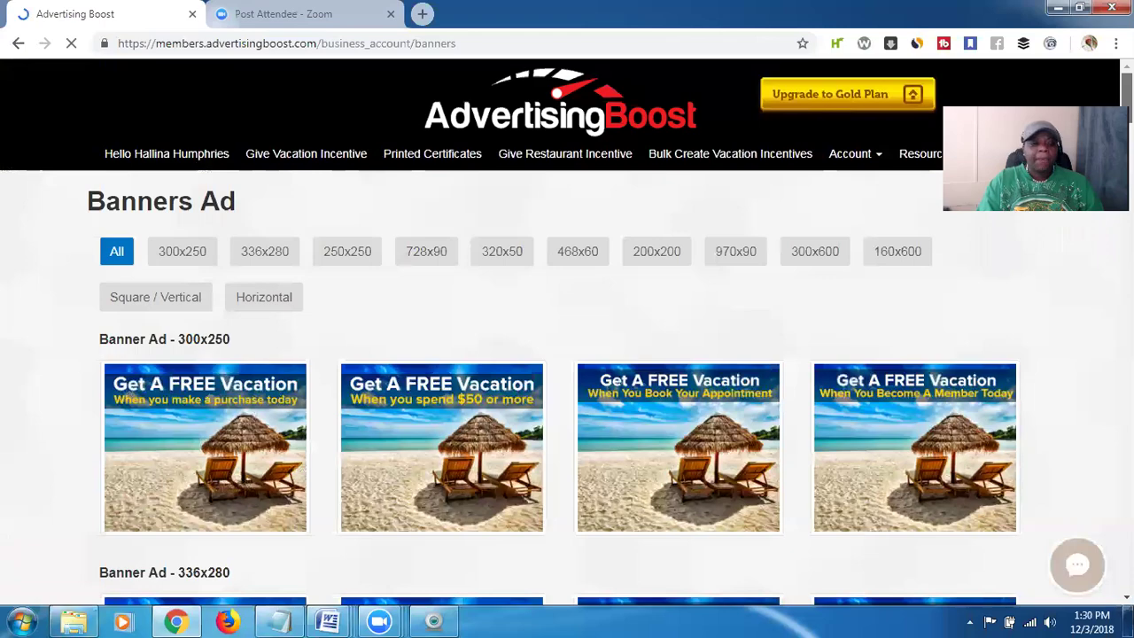
{"action": "scroll", "coordinate": [1064, 218], "scroll_direction": "down", "scroll_amount": 10}
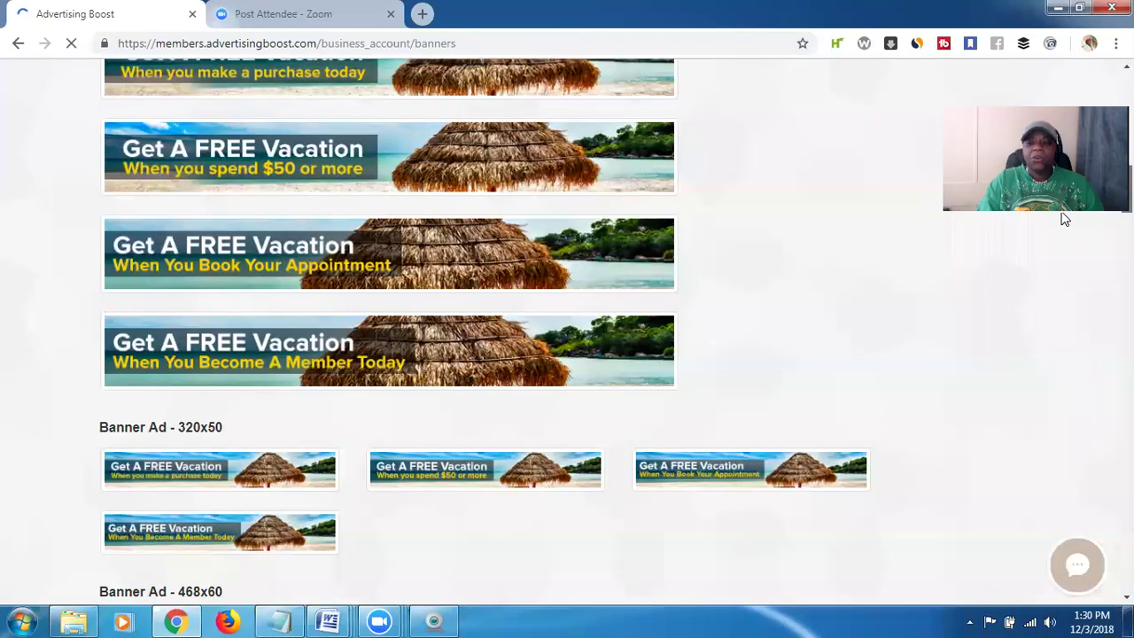
{"action": "scroll", "coordinate": [1064, 219], "scroll_direction": "down", "scroll_amount": 10}
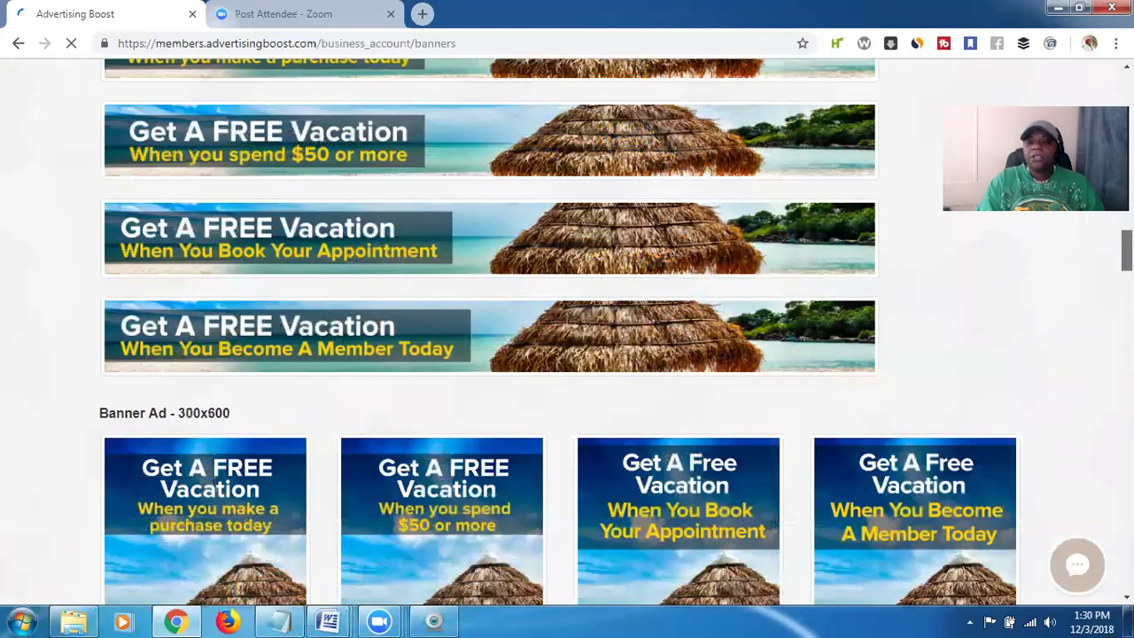
{"action": "scroll", "coordinate": [1065, 218], "scroll_direction": "up", "scroll_amount": 10}
{"action": "scroll", "coordinate": [567, 328], "scroll_direction": "up", "scroll_amount": 6}
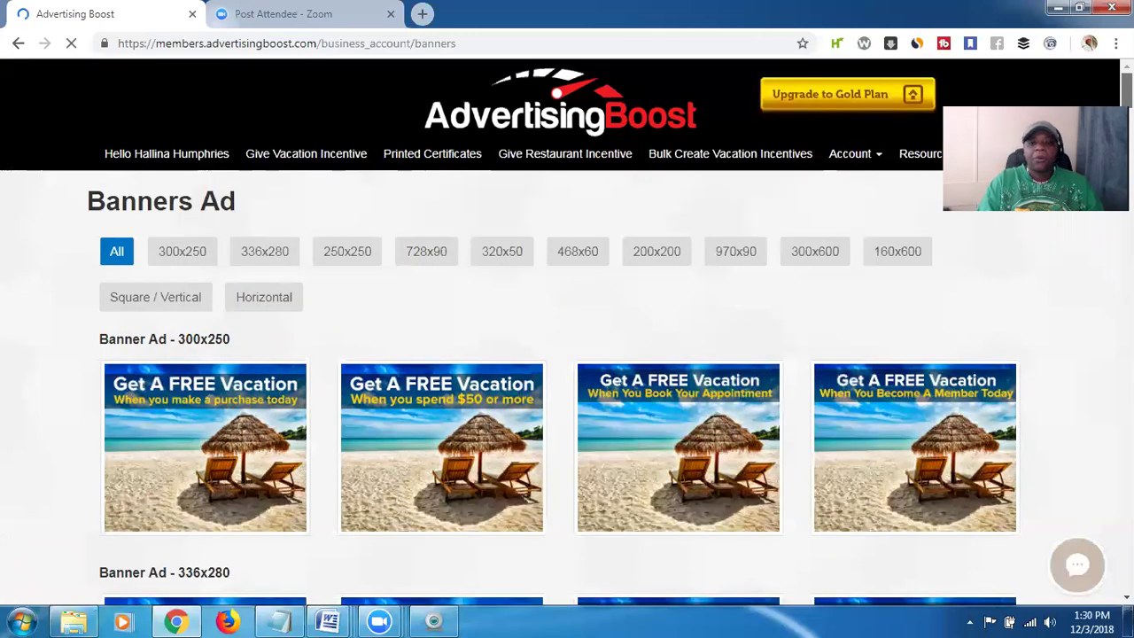
Step: Open the Clickfunnels landing pages marketplace, browse the ready-made lead funnels, and close the marketplace page
{"action": "left_click", "coordinate": [925, 160]}
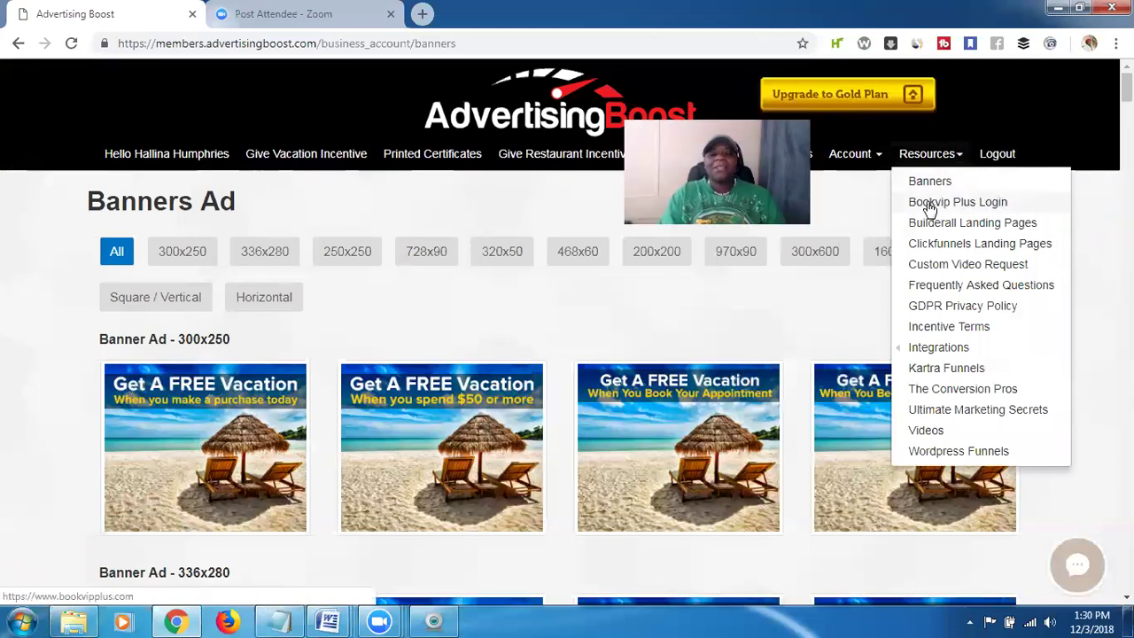
{"action": "left_click", "coordinate": [941, 245]}
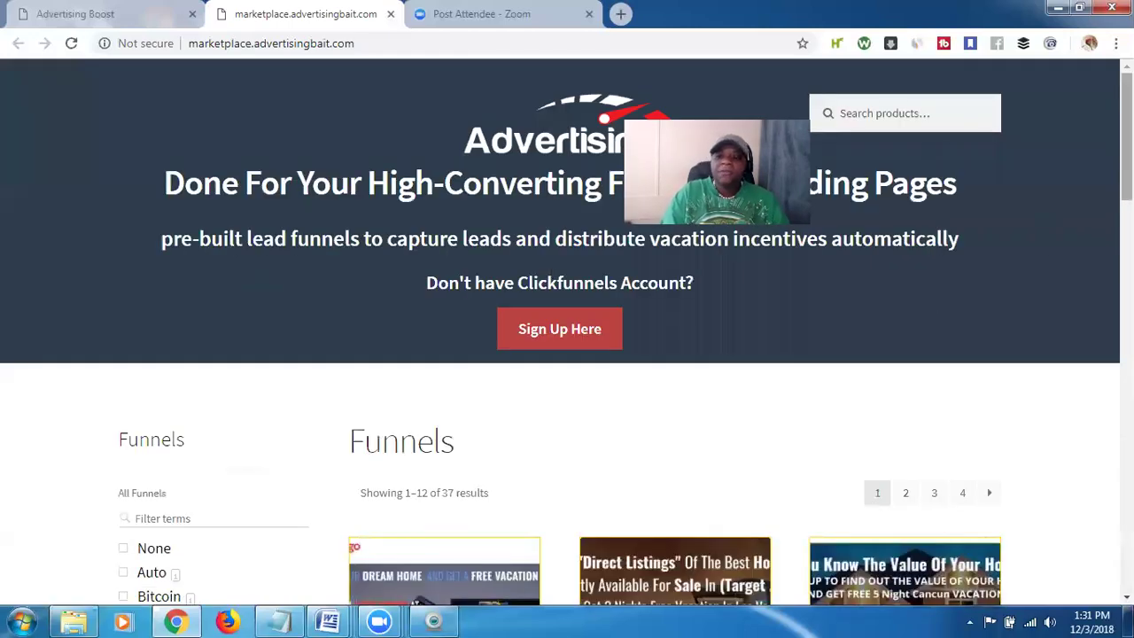
{"action": "scroll", "coordinate": [567, 335], "scroll_direction": "down", "scroll_amount": 7}
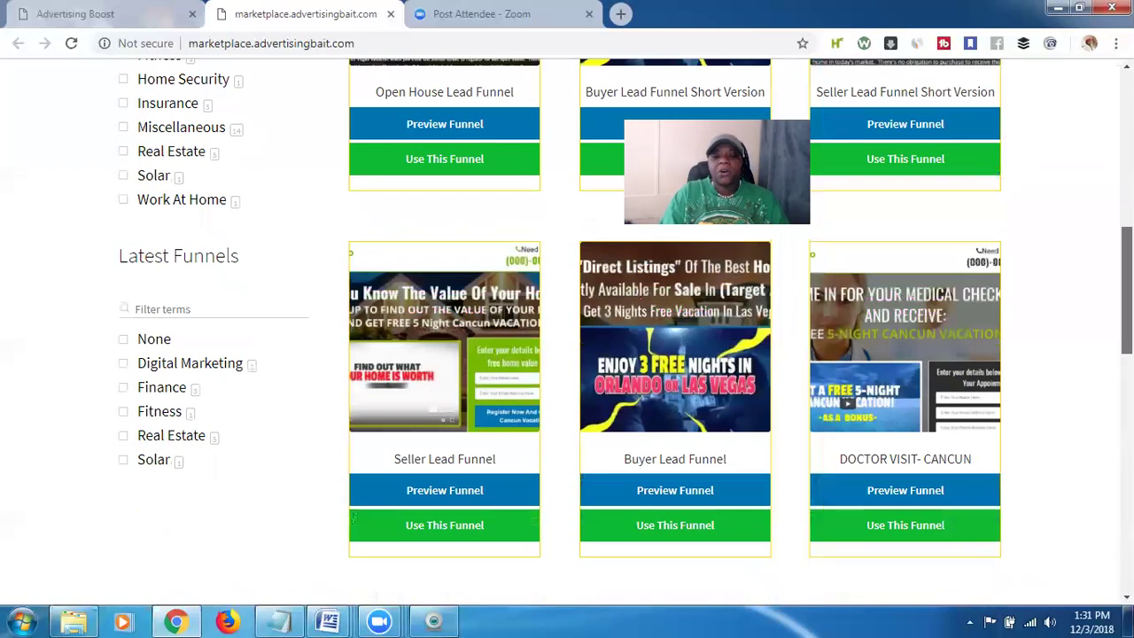
{"action": "scroll", "coordinate": [567, 335], "scroll_direction": "down", "scroll_amount": 3}
{"action": "scroll", "coordinate": [567, 335], "scroll_direction": "up", "scroll_amount": 3}
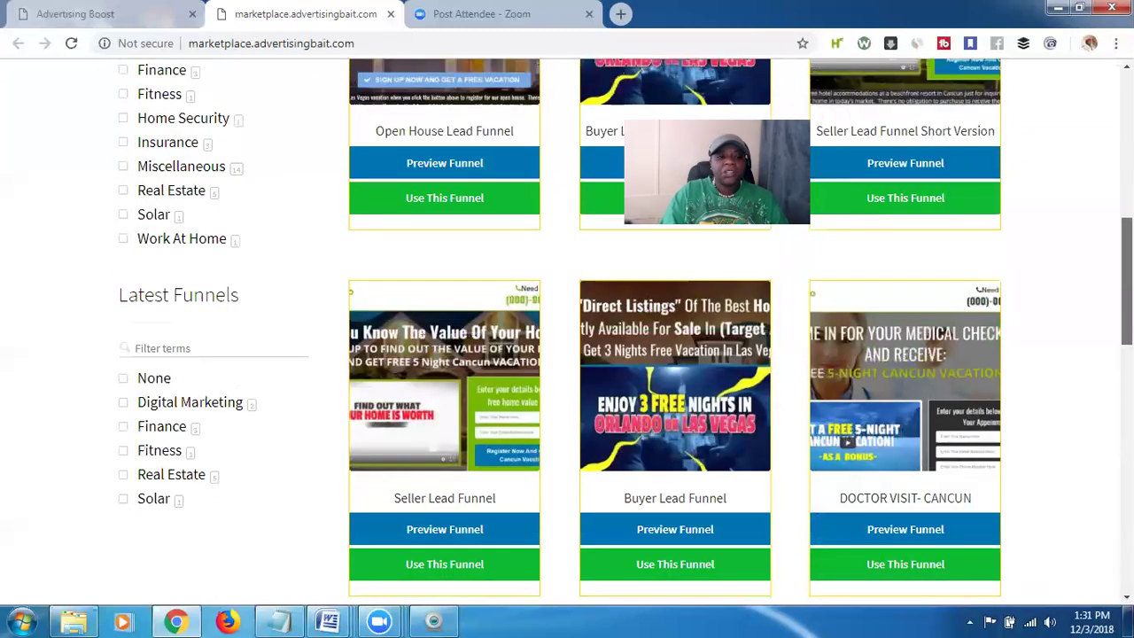
{"action": "scroll", "coordinate": [159, 334], "scroll_direction": "up", "scroll_amount": 1}
{"action": "scroll", "coordinate": [160, 334], "scroll_direction": "up", "scroll_amount": 1}
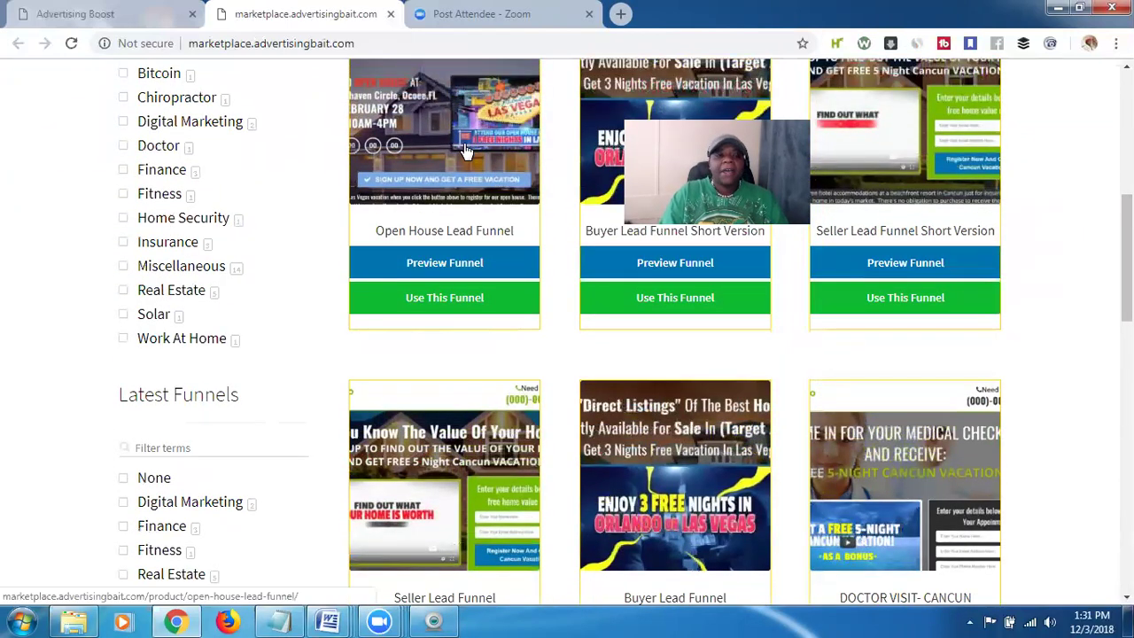
{"action": "left_click", "coordinate": [390, 14]}
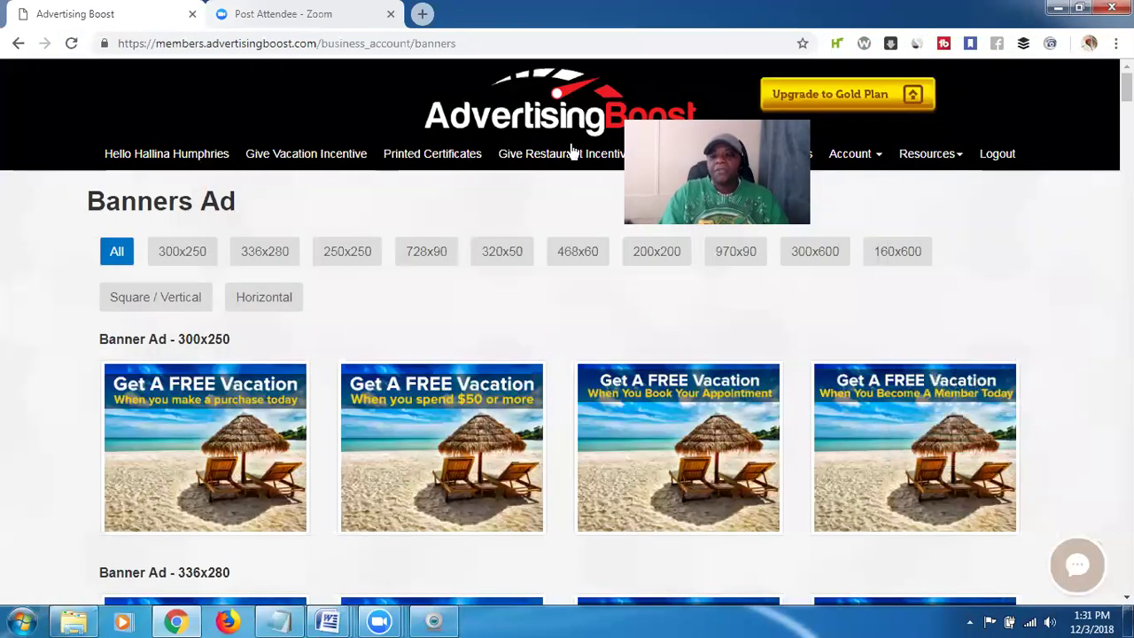
Step: Open the frequently asked questions and look through the questions about vacation certificates and membership
{"action": "left_click", "coordinate": [927, 153]}
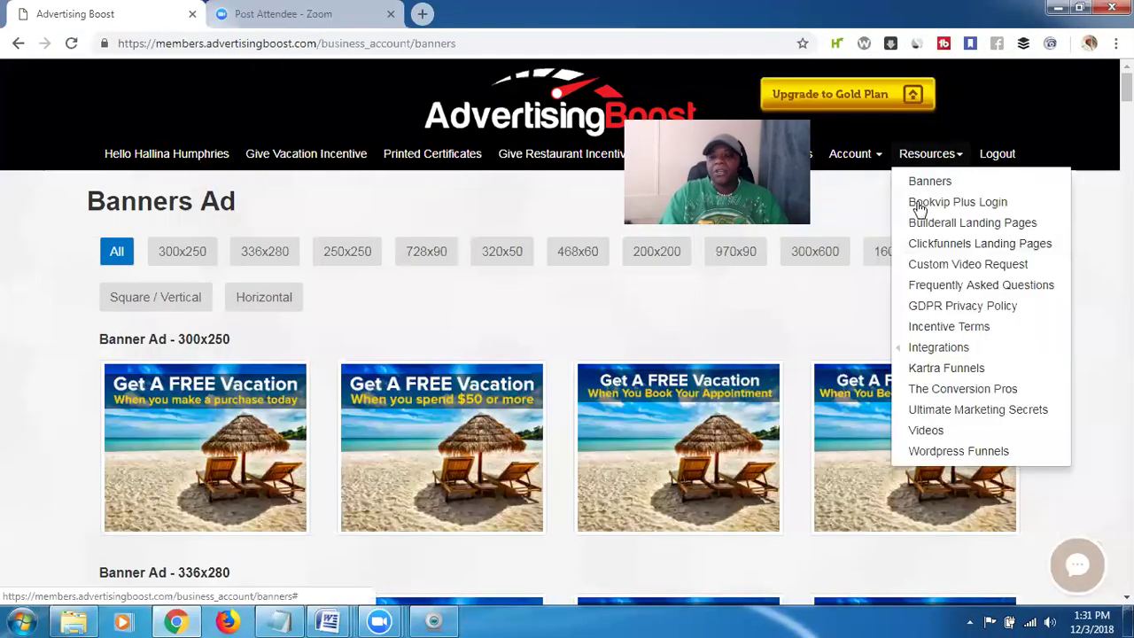
{"action": "left_click", "coordinate": [972, 285]}
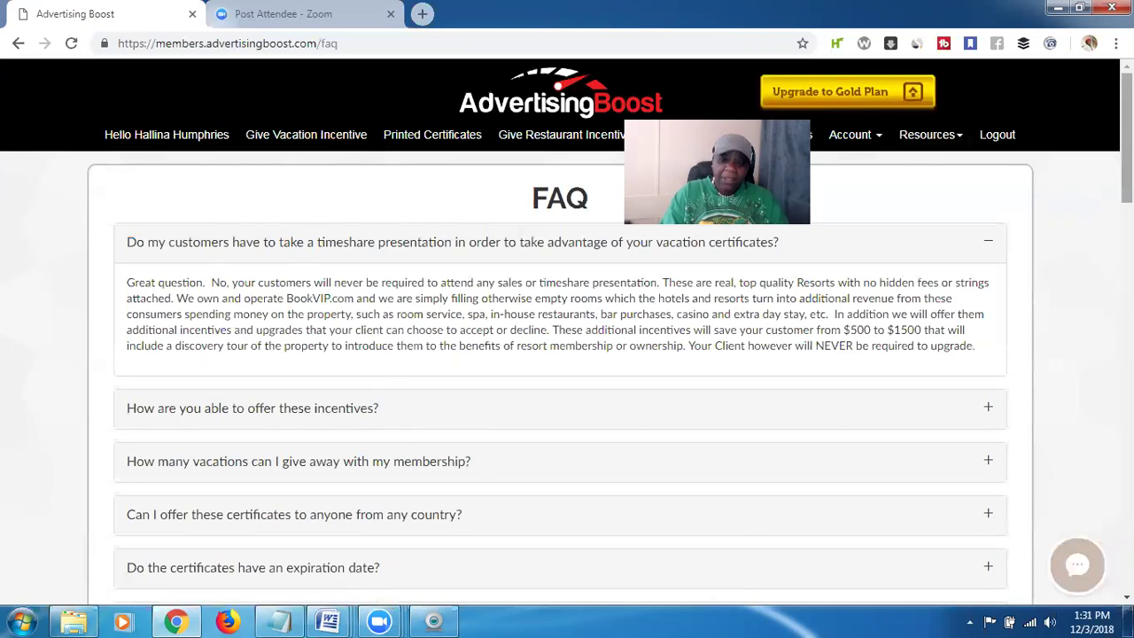
{"action": "scroll", "coordinate": [567, 327], "scroll_direction": "down", "scroll_amount": 3}
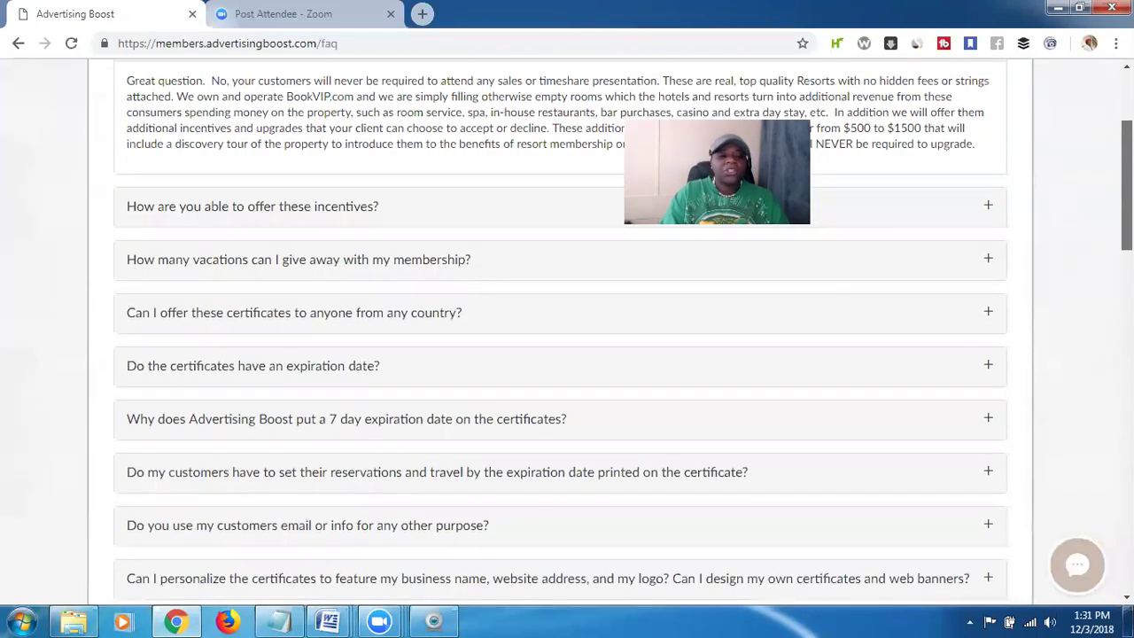
{"action": "scroll", "coordinate": [567, 327], "scroll_direction": "down", "scroll_amount": 2}
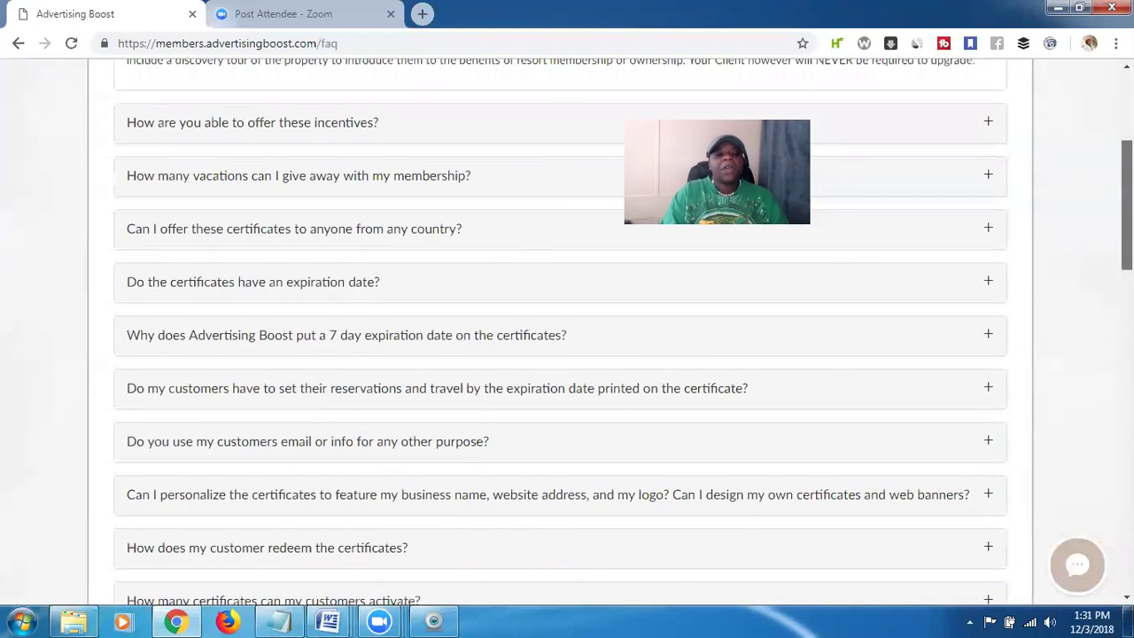
{"action": "scroll", "coordinate": [567, 328], "scroll_direction": "down", "scroll_amount": 1}
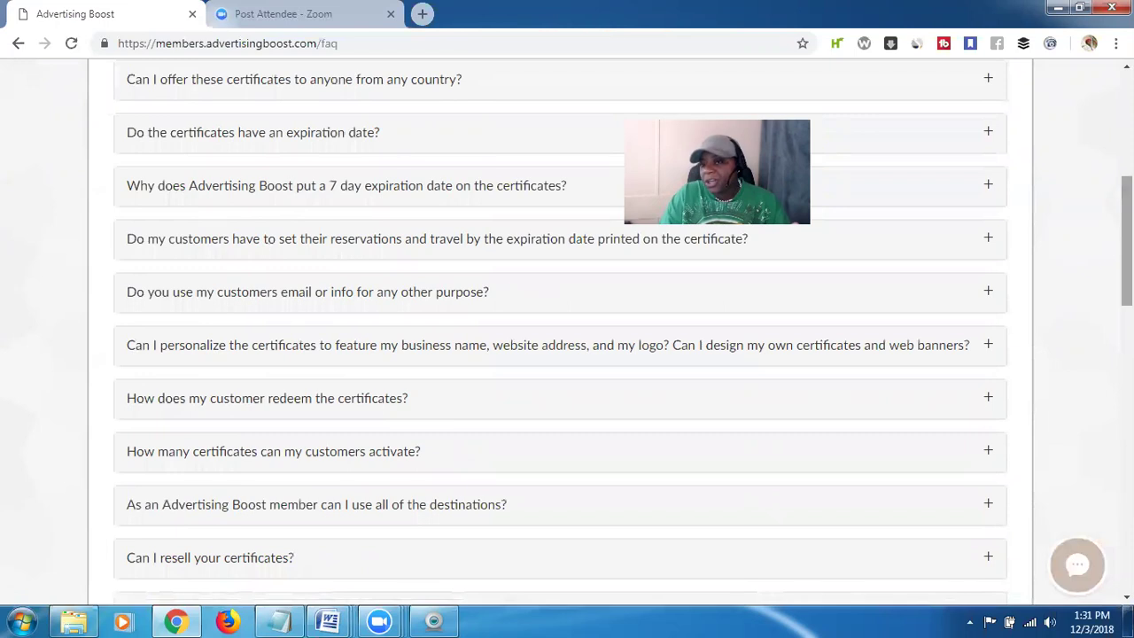
{"action": "scroll", "coordinate": [567, 328], "scroll_direction": "down", "scroll_amount": 1}
{"action": "scroll", "coordinate": [567, 328], "scroll_direction": "down", "scroll_amount": 1}
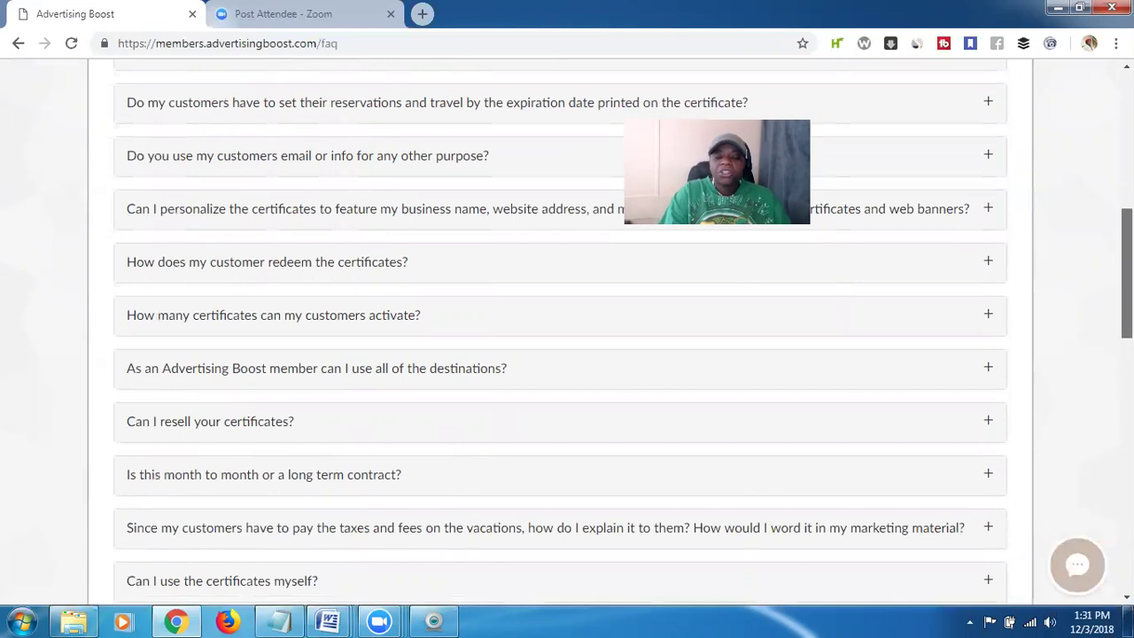
{"action": "scroll", "coordinate": [567, 334], "scroll_direction": "down", "scroll_amount": 3}
{"action": "scroll", "coordinate": [567, 334], "scroll_direction": "up", "scroll_amount": 6}
{"action": "scroll", "coordinate": [567, 334], "scroll_direction": "up", "scroll_amount": 3}
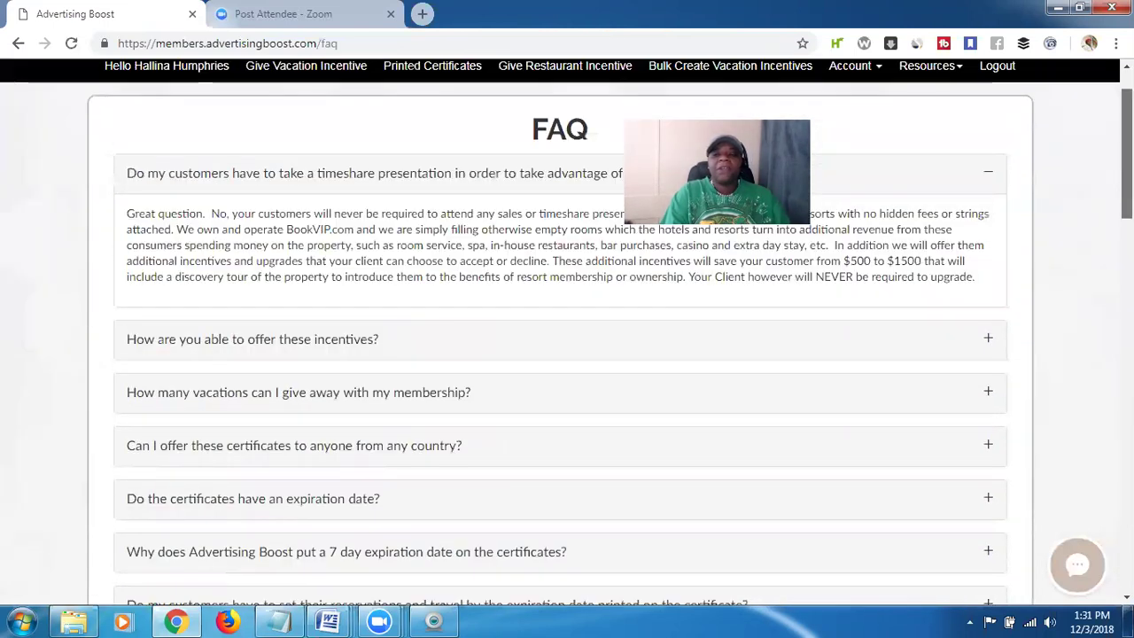
Step: Open the promotional videos library and browse the downloadable vacation incentive videos and their categories
{"action": "left_click", "coordinate": [946, 135]}
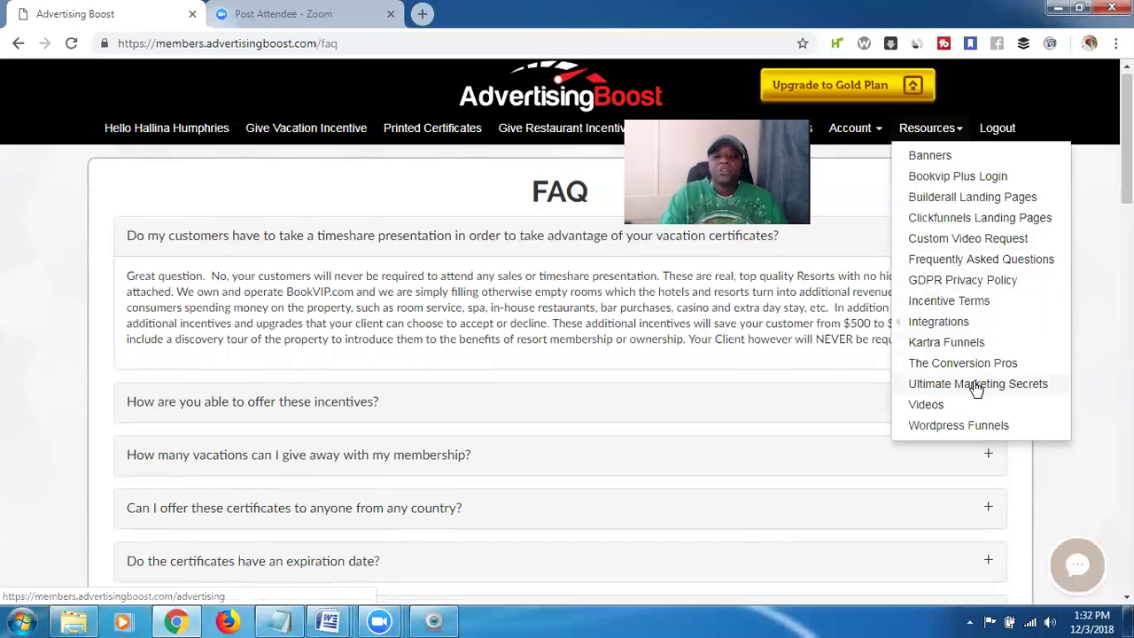
{"action": "left_click", "coordinate": [926, 406]}
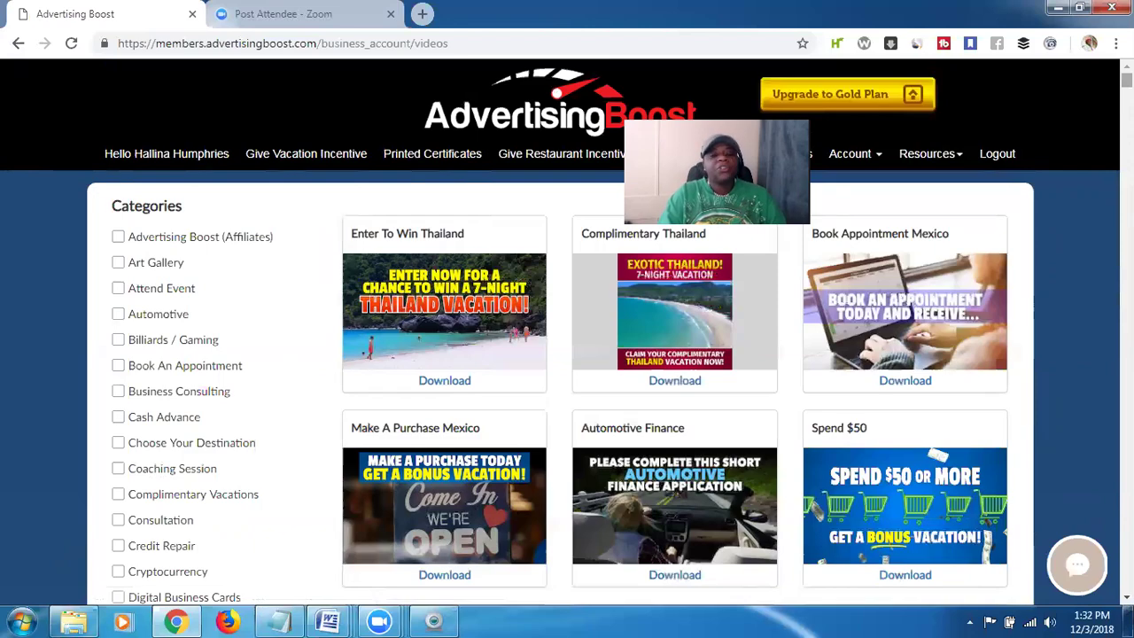
{"action": "scroll", "coordinate": [567, 337], "scroll_direction": "down", "scroll_amount": 10}
{"action": "scroll", "coordinate": [673, 336], "scroll_direction": "down", "scroll_amount": 15}
{"action": "scroll", "coordinate": [673, 337], "scroll_direction": "down", "scroll_amount": 15}
{"action": "scroll", "coordinate": [673, 337], "scroll_direction": "up", "scroll_amount": 5}
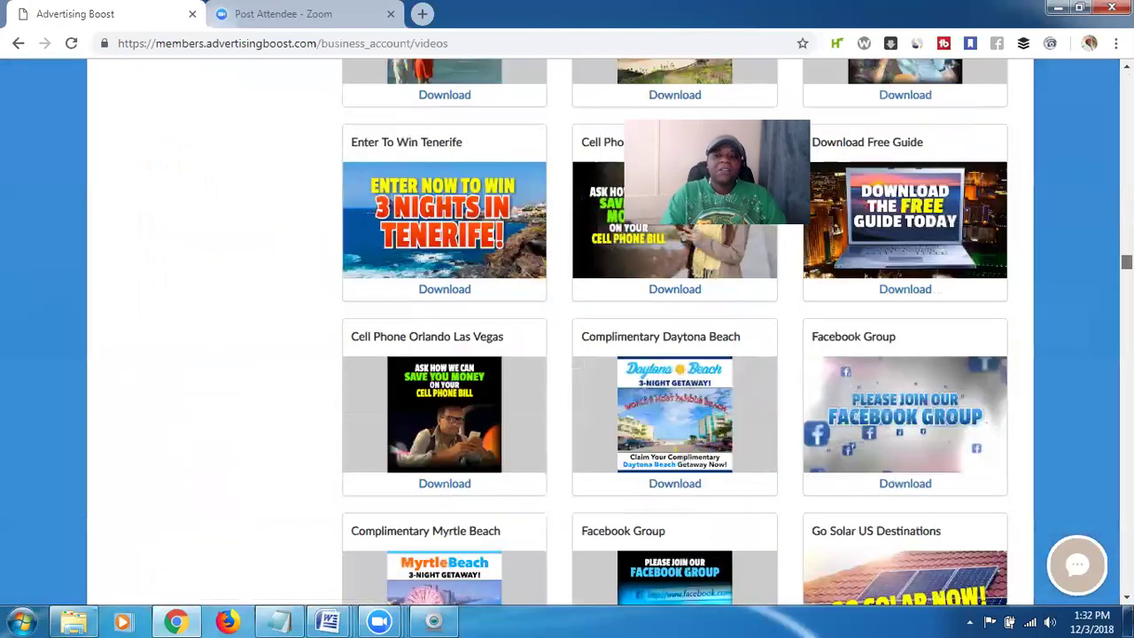
{"action": "scroll", "coordinate": [673, 337], "scroll_direction": "up", "scroll_amount": 20}
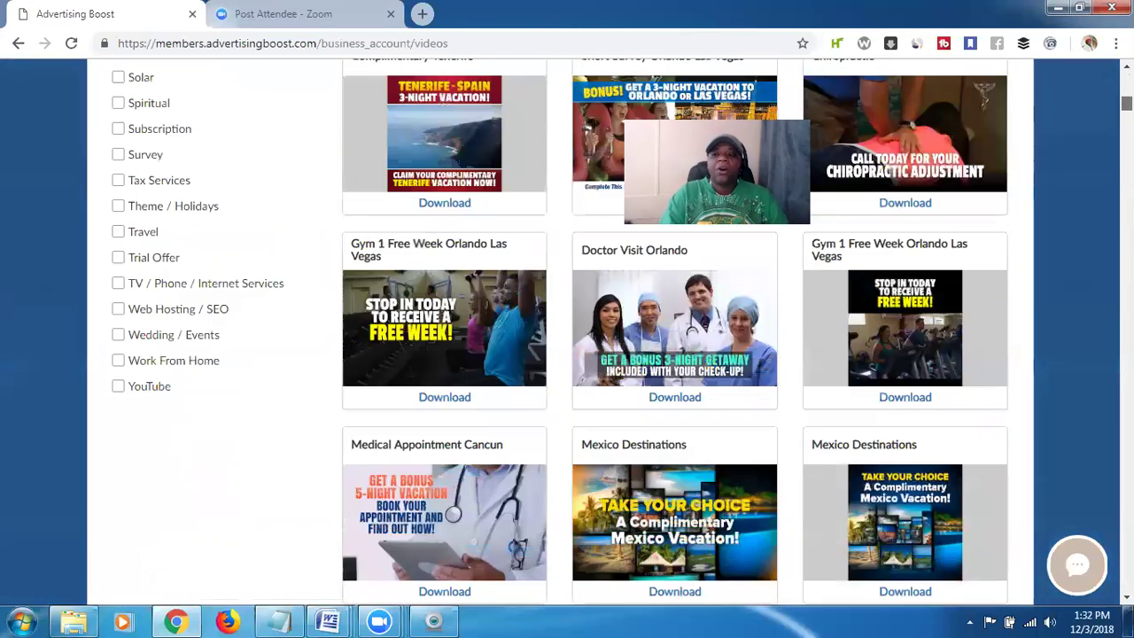
Step: Open the Wordpress Funnels resource, look over the done-for-you responsive funnel sites, and close the funnels page
{"action": "scroll", "coordinate": [567, 337], "scroll_direction": "up", "scroll_amount": 5}
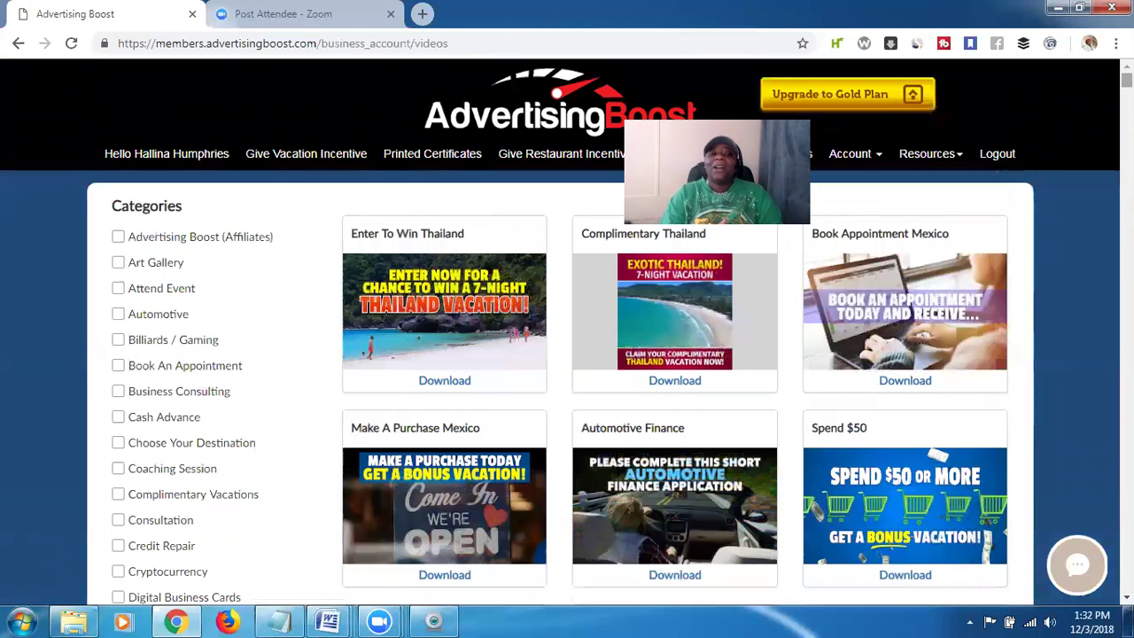
{"action": "right_click", "coordinate": [955, 158]}
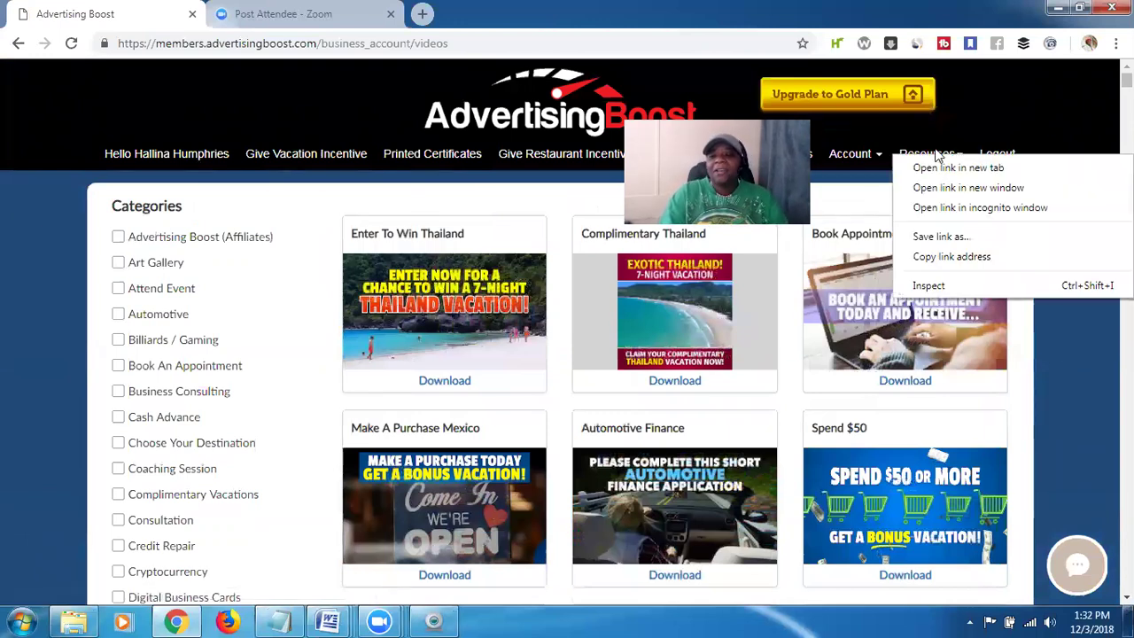
{"action": "left_click", "coordinate": [936, 152]}
{"action": "left_click", "coordinate": [937, 154]}
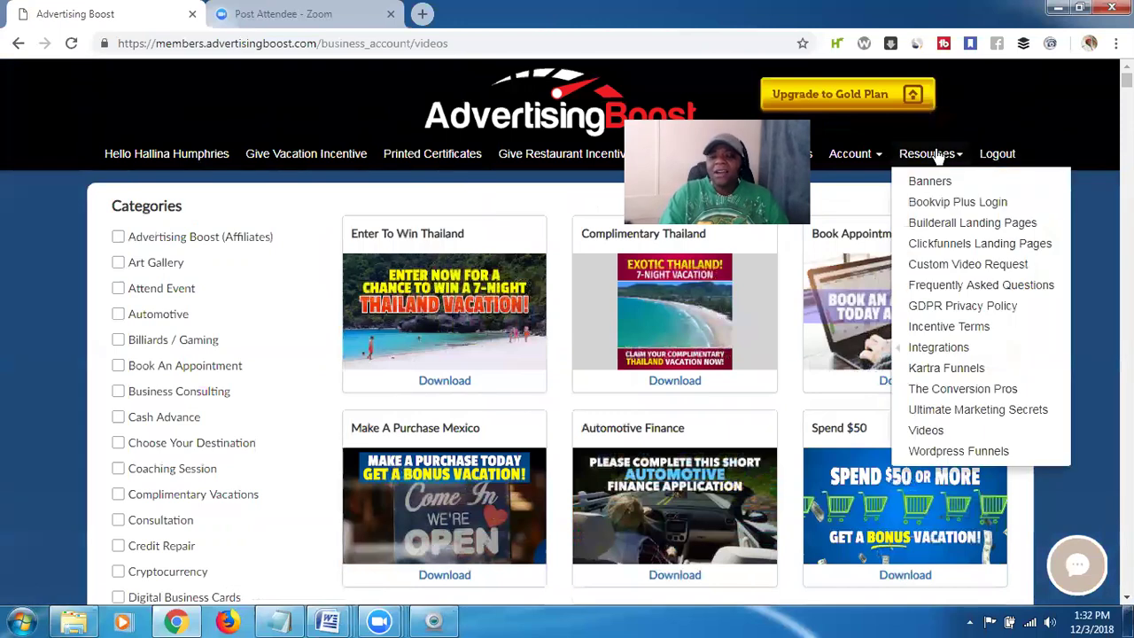
{"action": "left_click", "coordinate": [972, 460]}
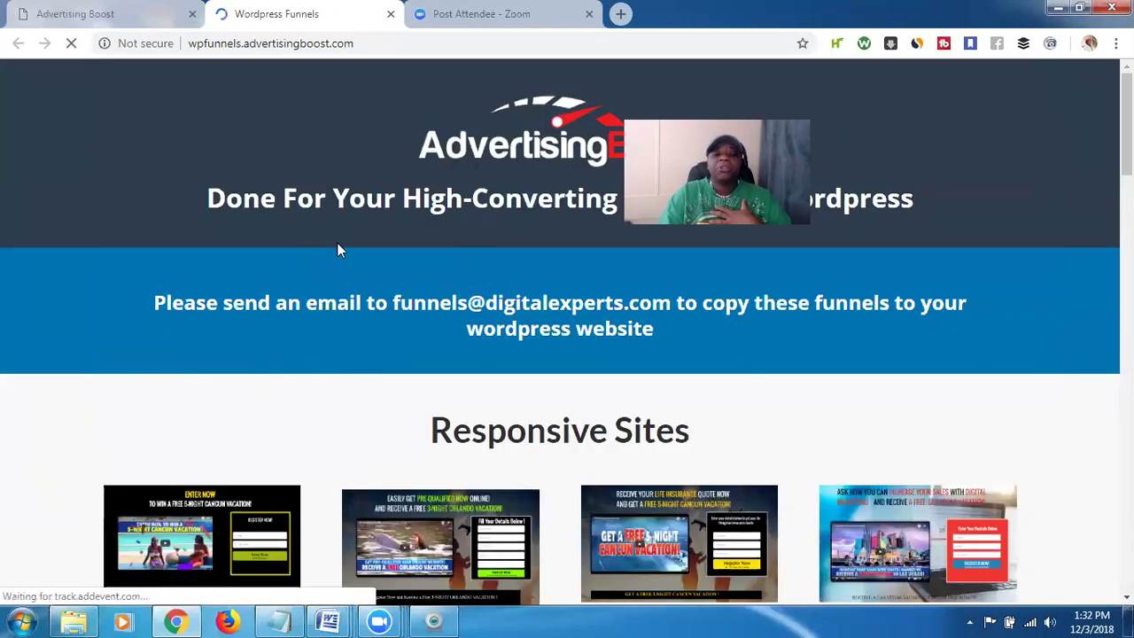
{"action": "mouse_move", "coordinate": [1130, 119]}
{"action": "left_mouse_down"}
{"action": "mouse_move", "coordinate": [1130, 203]}
{"action": "mouse_move", "coordinate": [1130, 120]}
{"action": "left_mouse_up"}
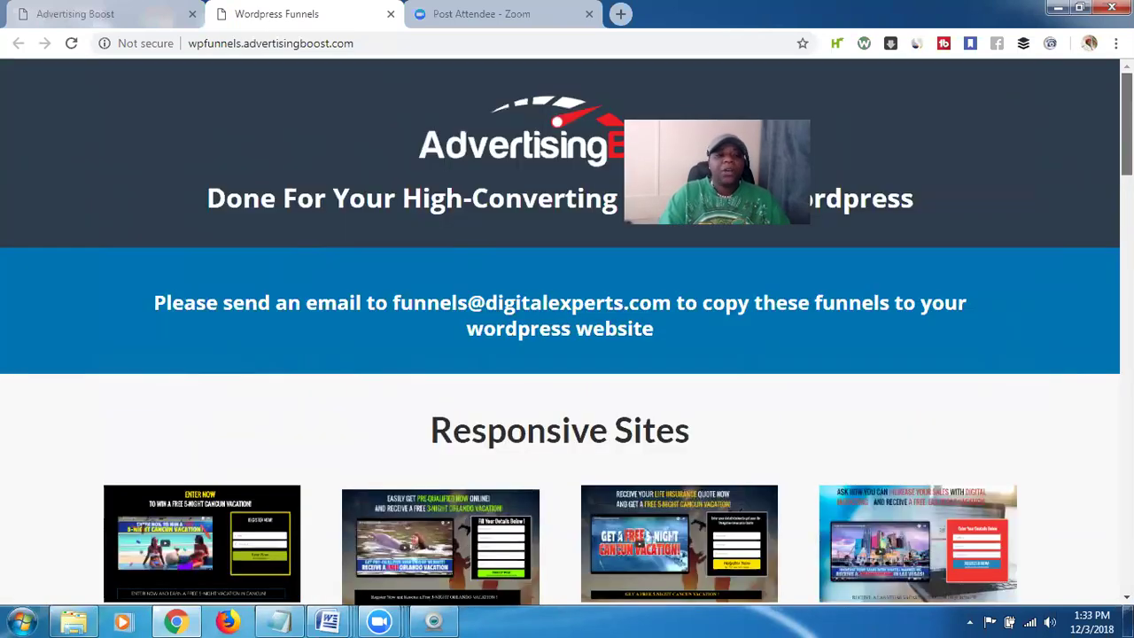
{"action": "left_click", "coordinate": [391, 14]}
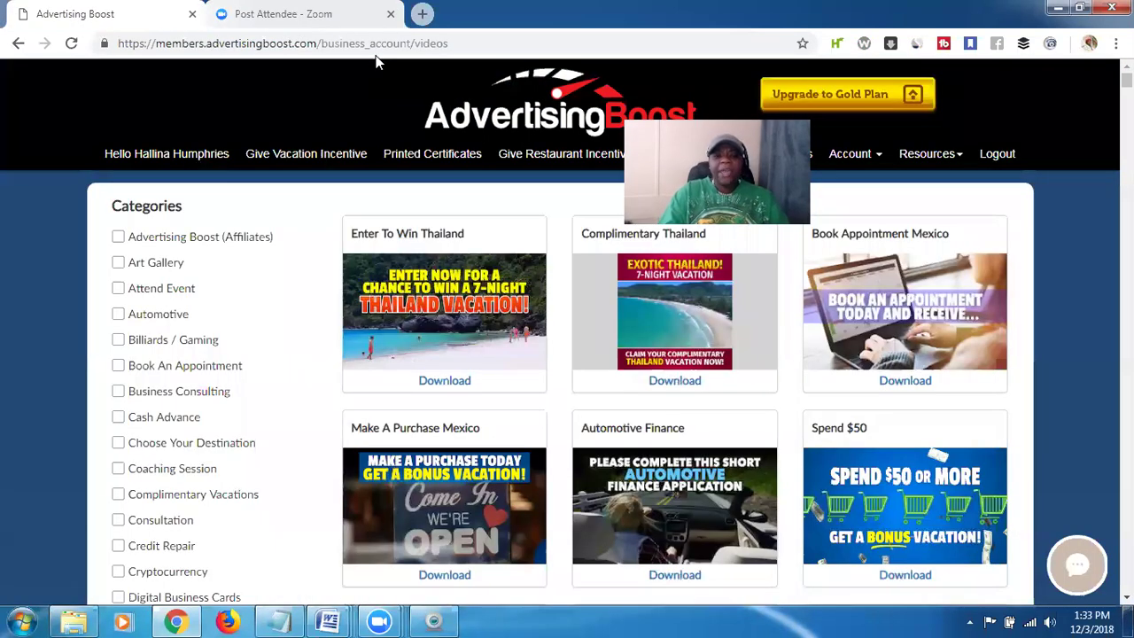